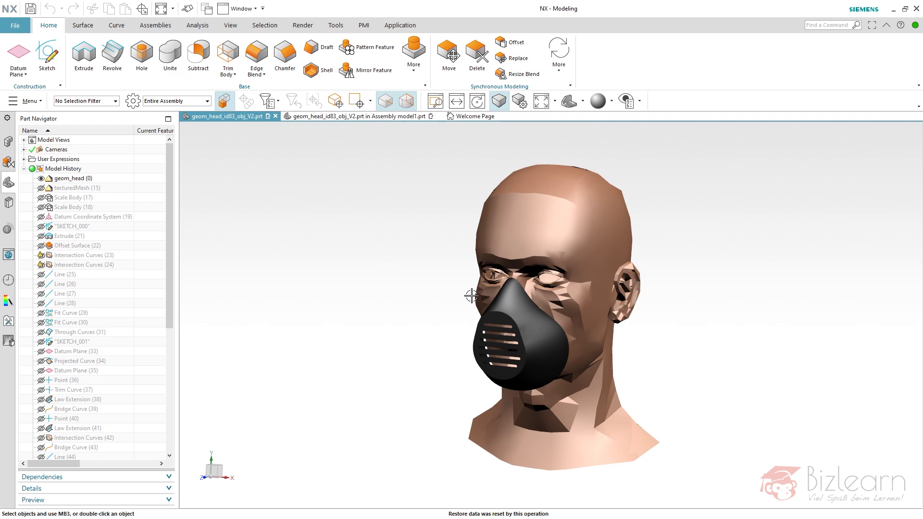
Orbit the masked head to view it from the side, front and profile.
mouse_move(439, 256)
middle_down()
mouse_move(409, 245)
mouse_move(444, 253)
middle_up()
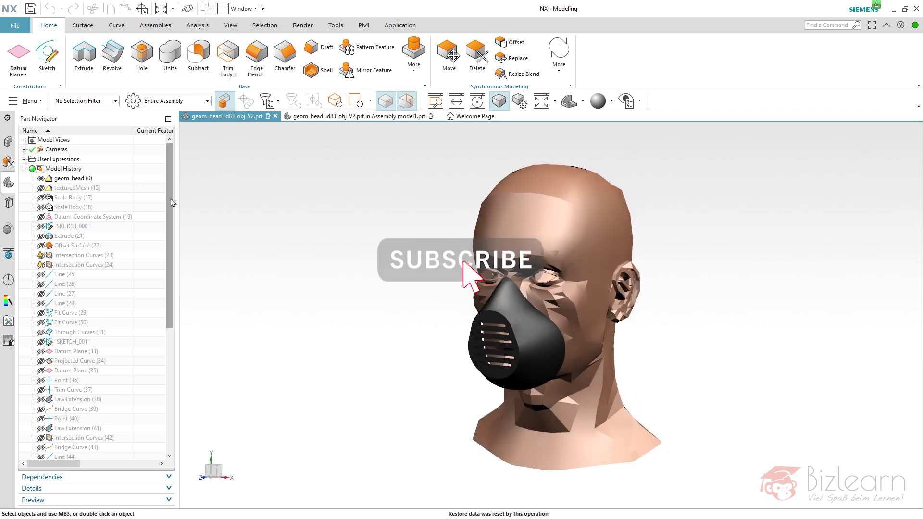
drag(173, 201, 178, 353)
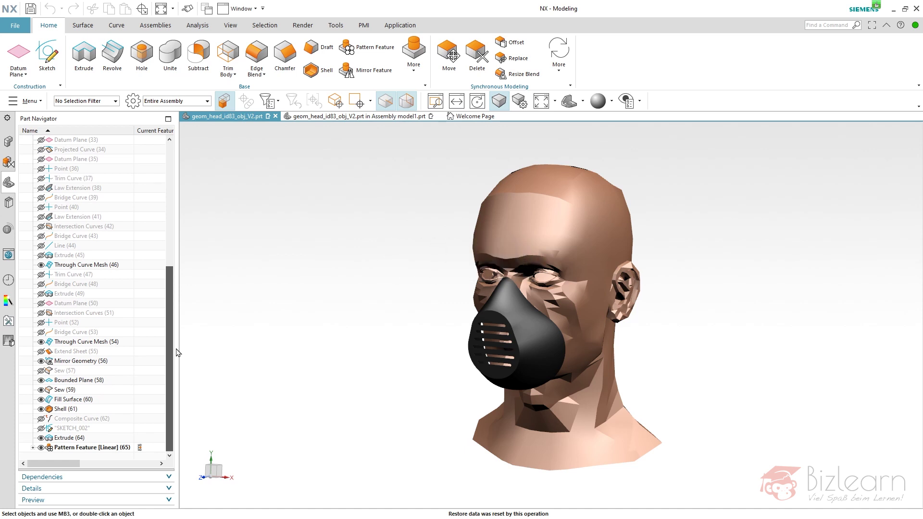
drag(178, 352, 190, 185)
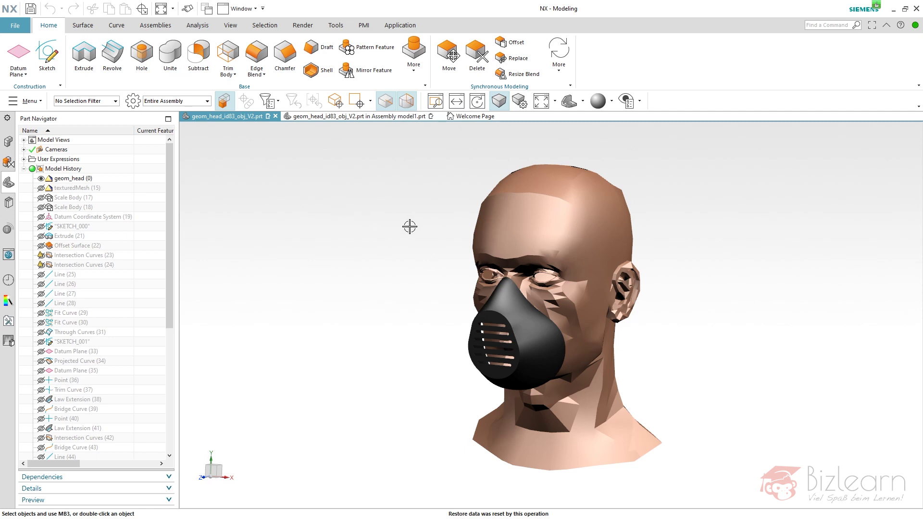
mouse_move(410, 225)
middle_down()
mouse_move(373, 217)
mouse_move(406, 229)
middle_up()
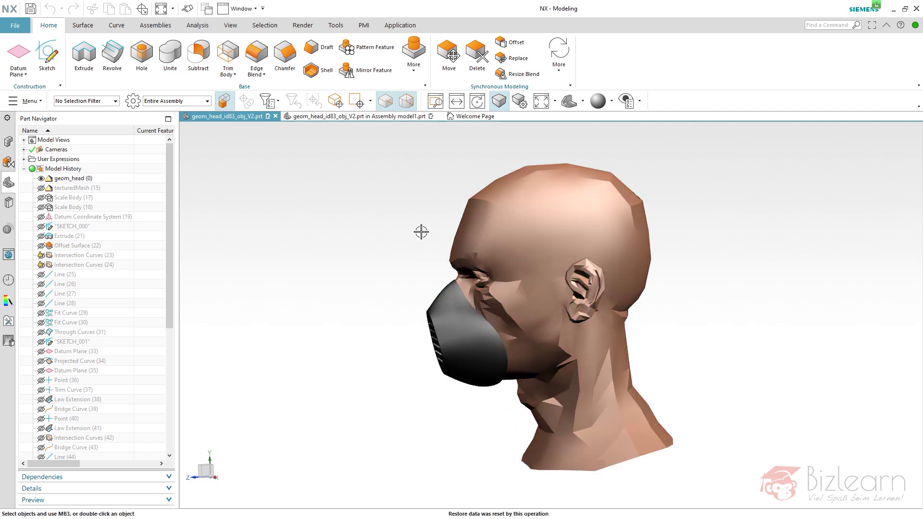
middle_drag(420, 231, 462, 211)
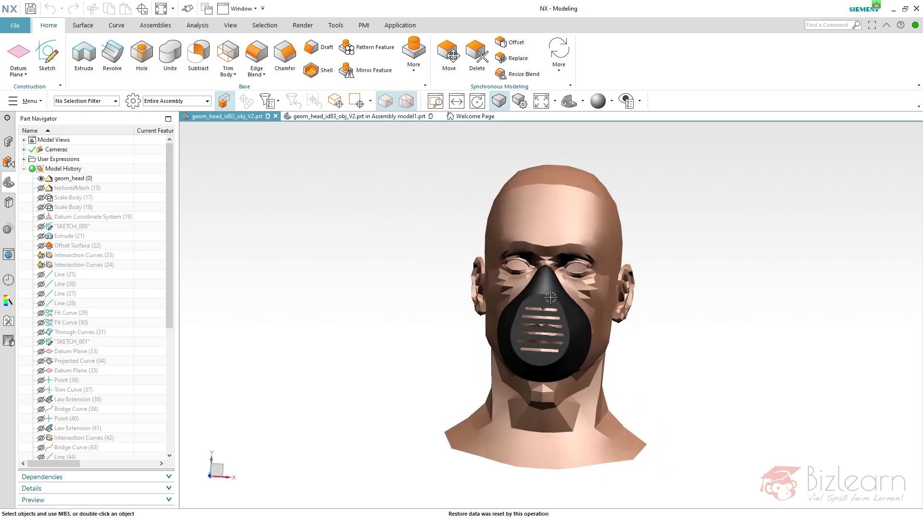
middle_drag(644, 321, 617, 323)
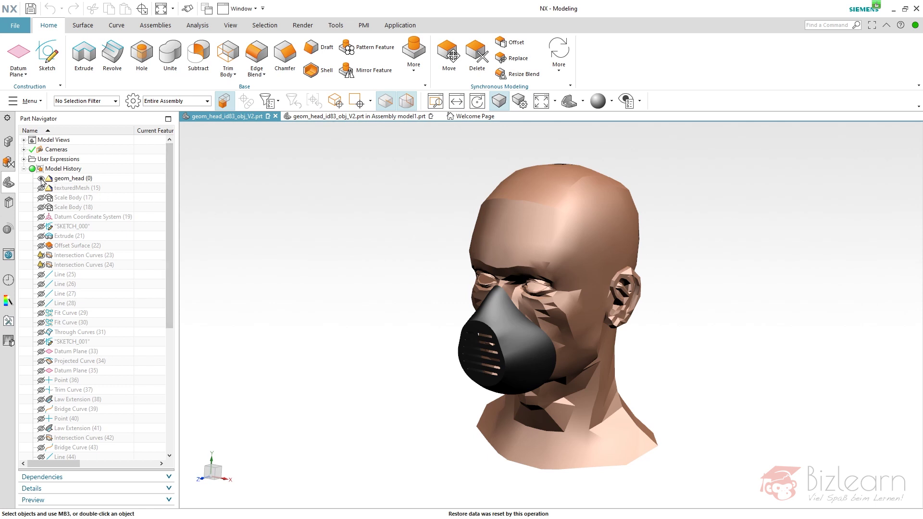
Hide the low-poly geom_head body and show the scanned texturedMesh, viewed side-on.
click(42, 179)
click(42, 188)
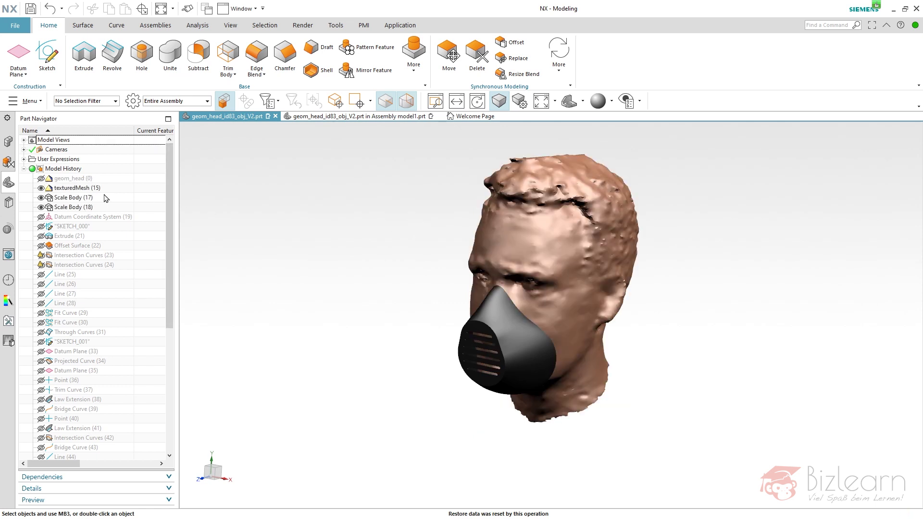
mouse_move(422, 247)
middle_down()
mouse_move(381, 229)
mouse_move(404, 233)
mouse_move(411, 247)
middle_up()
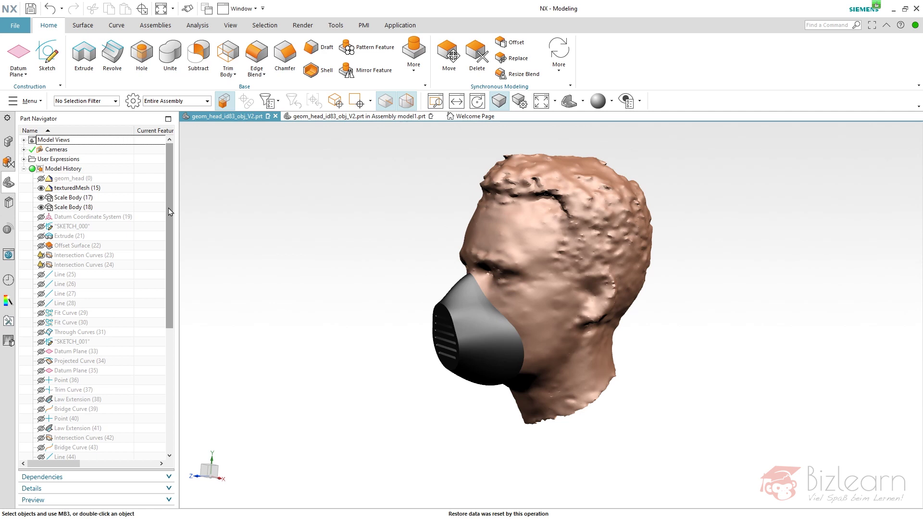
Roll the model back to the geom_head feature and orbit the head to a three-quarter view.
click(41, 179)
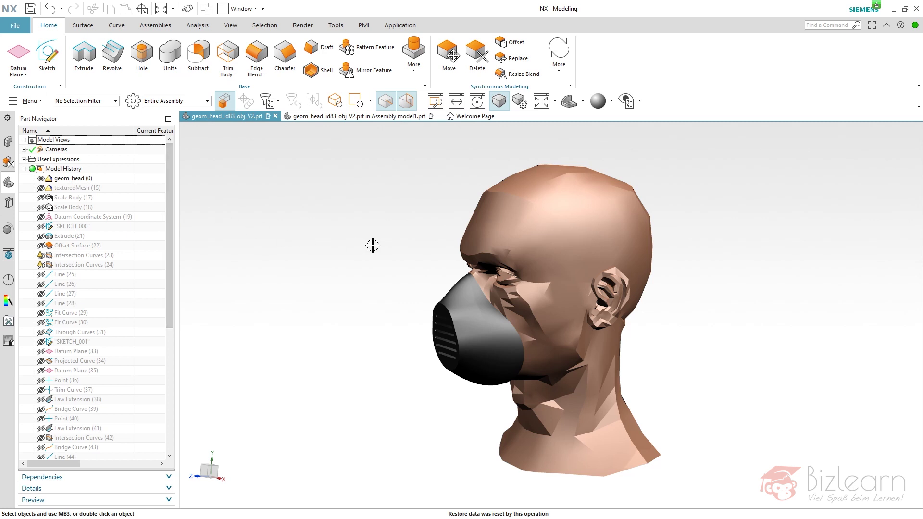
middle_drag(377, 239, 395, 236)
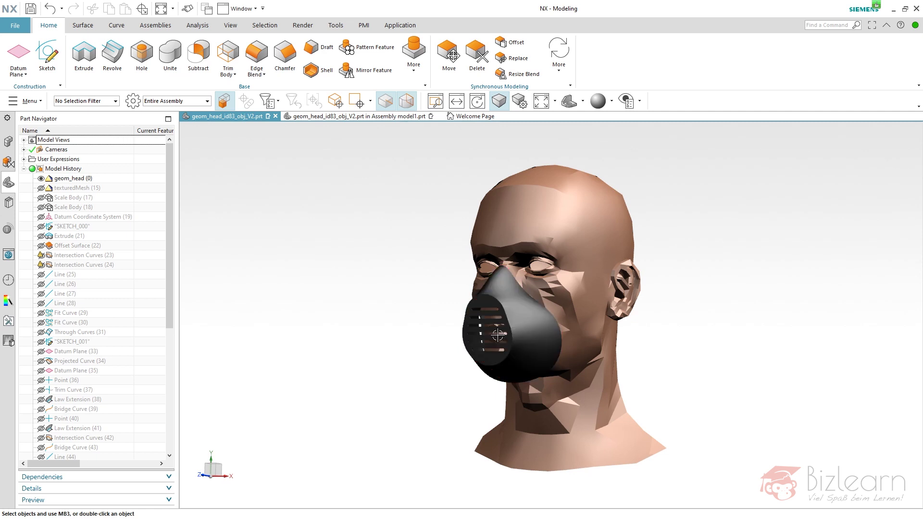
mouse_move(388, 268)
middle_down()
mouse_move(376, 256)
mouse_move(383, 267)
middle_up()
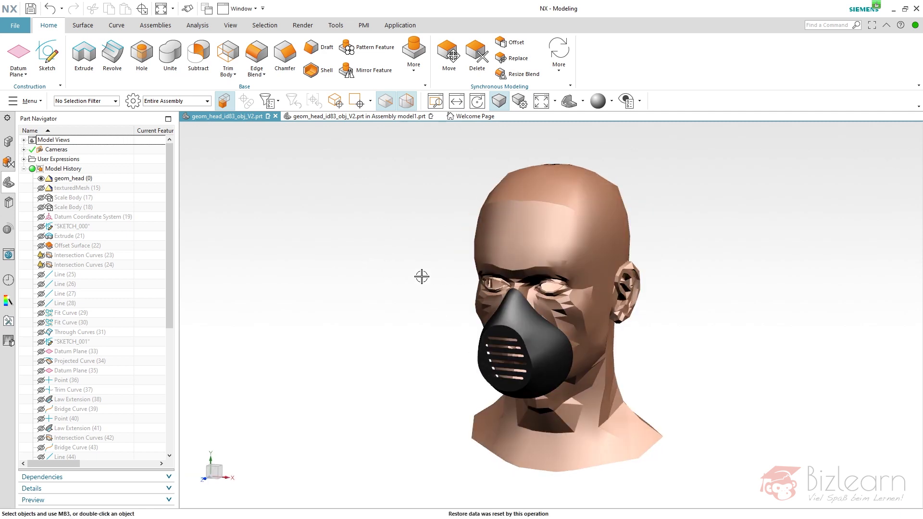
middle_drag(423, 276, 397, 269)
middle_drag(433, 331, 435, 362)
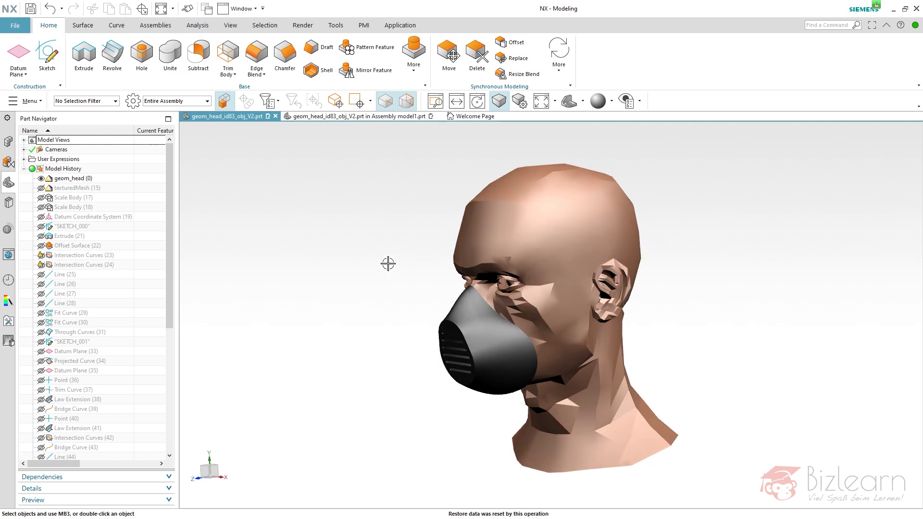
middle_drag(387, 261, 365, 254)
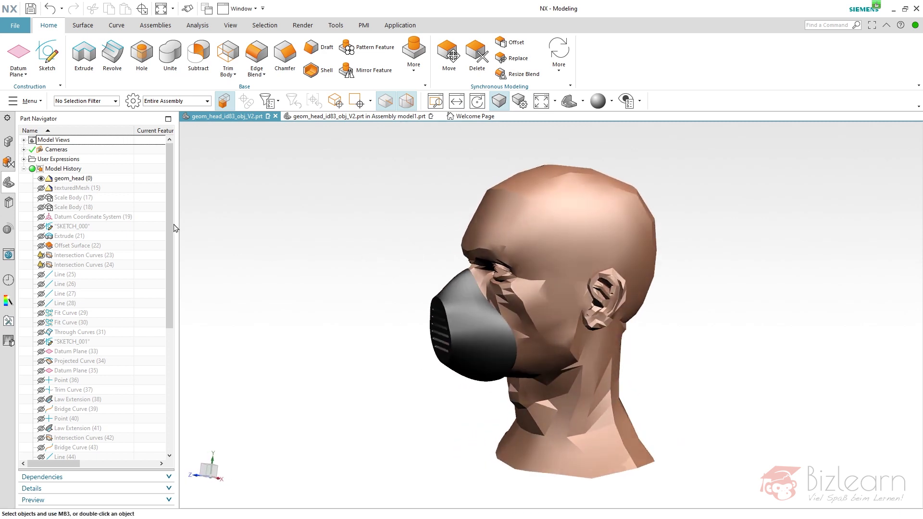
drag(173, 226, 185, 210)
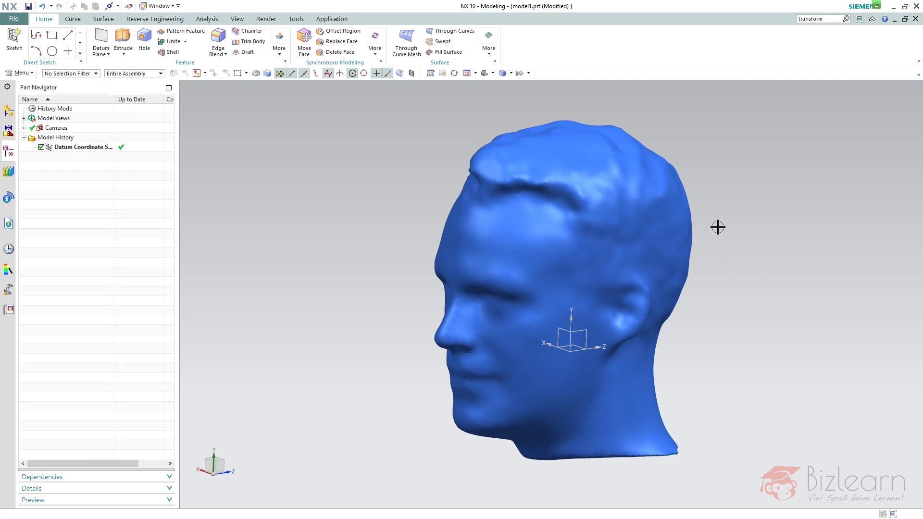
mouse_move(733, 191)
middle_down()
mouse_move(772, 171)
mouse_move(777, 180)
mouse_move(745, 186)
middle_up()
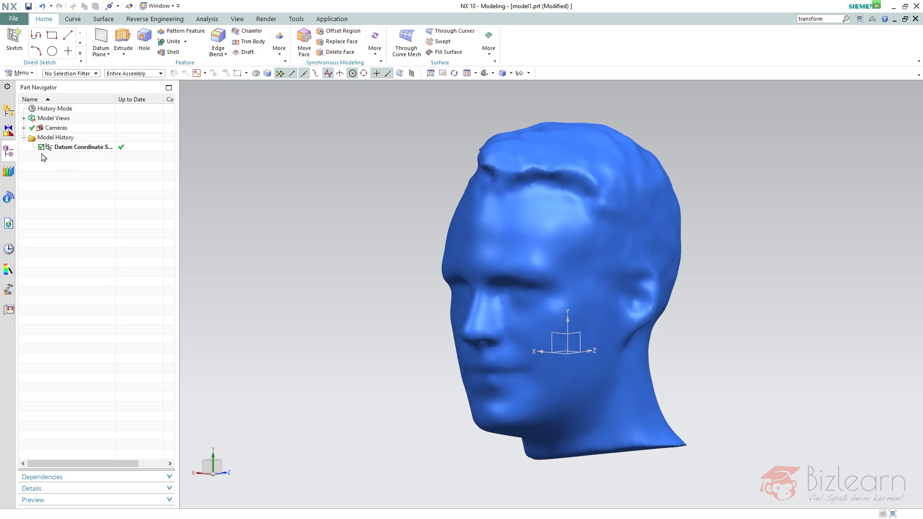
Turn off Timestamp Order in the Part Navigator and select the head's Facet Body under Model.
right_click(66, 168)
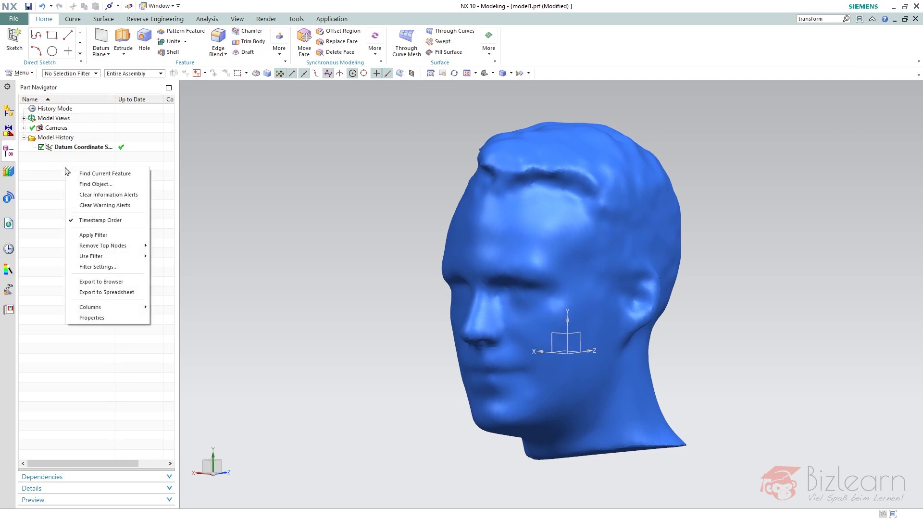
click(103, 222)
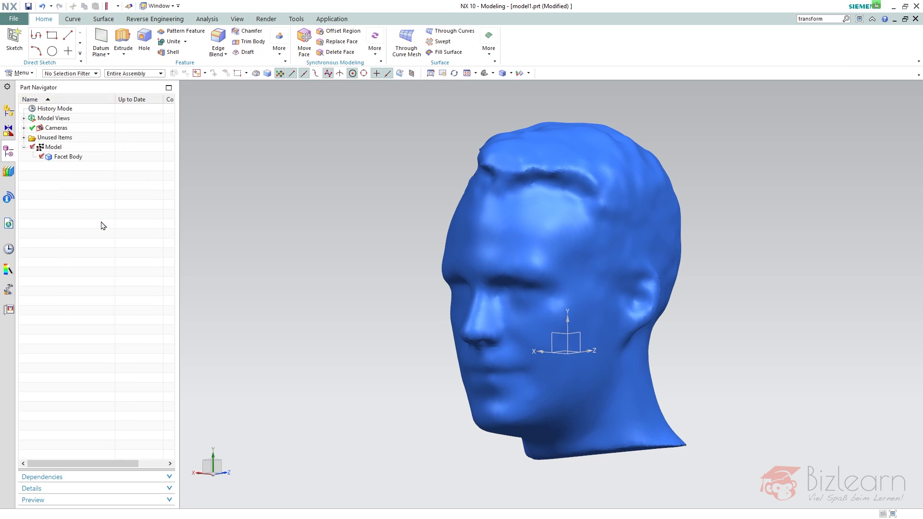
click(74, 158)
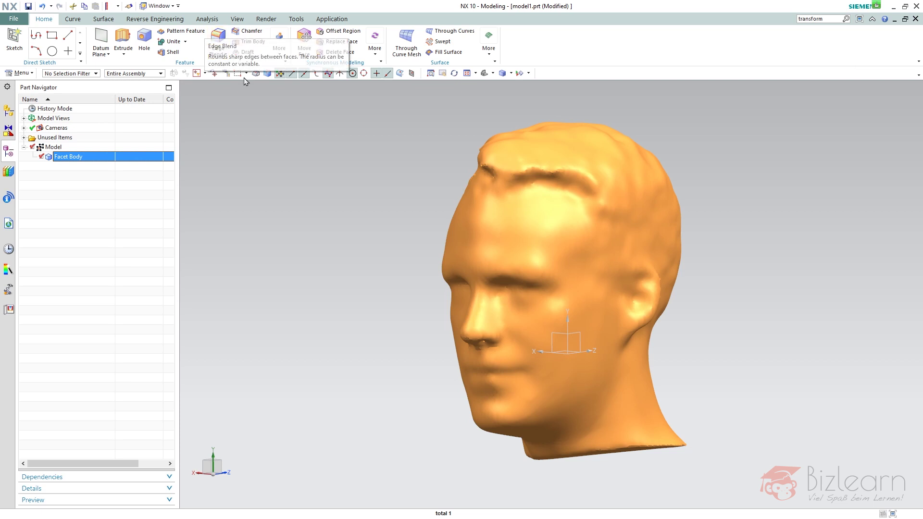
click(284, 56)
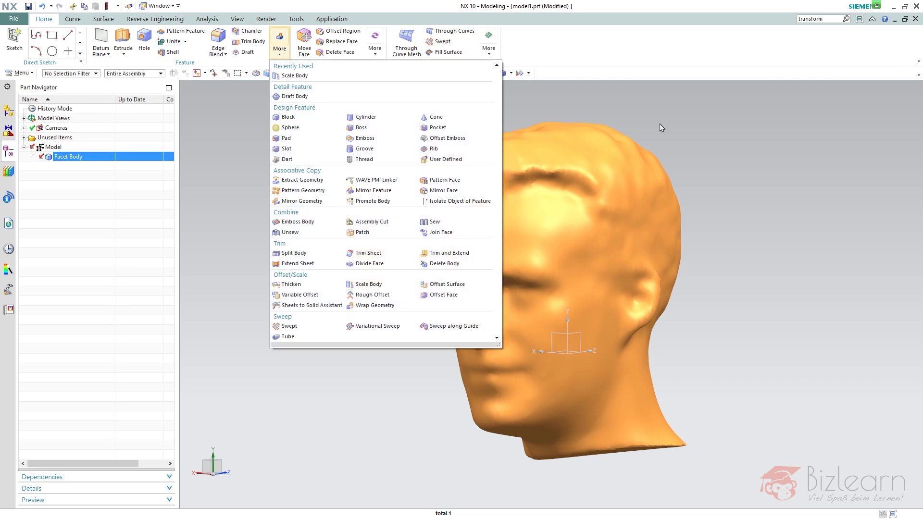
click(829, 22)
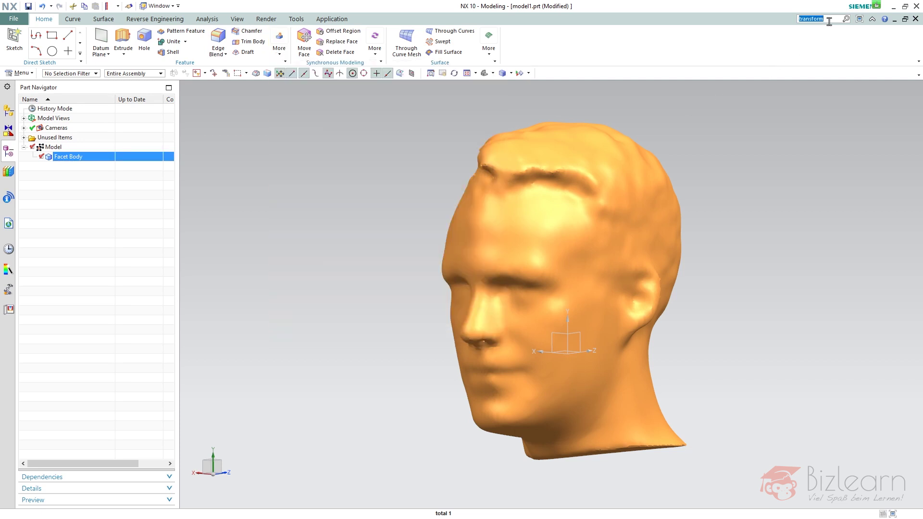
key(Return)
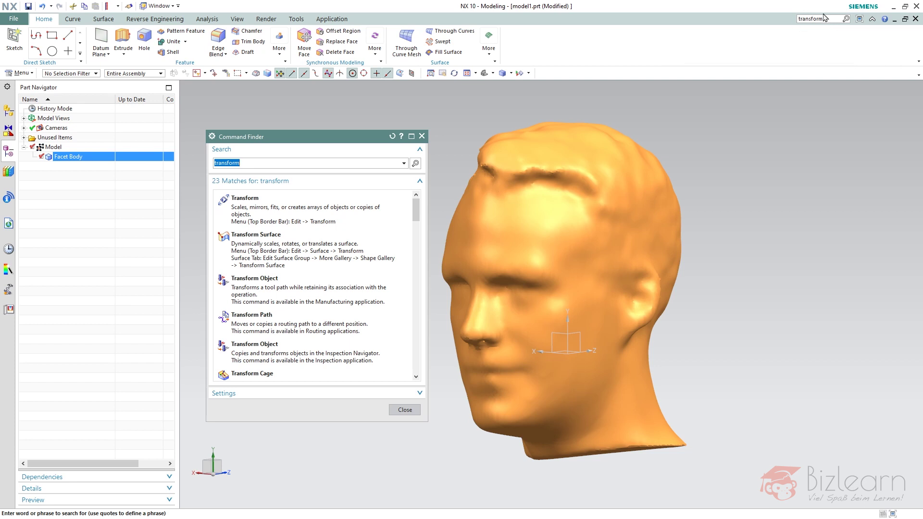
mouse_move(318, 207)
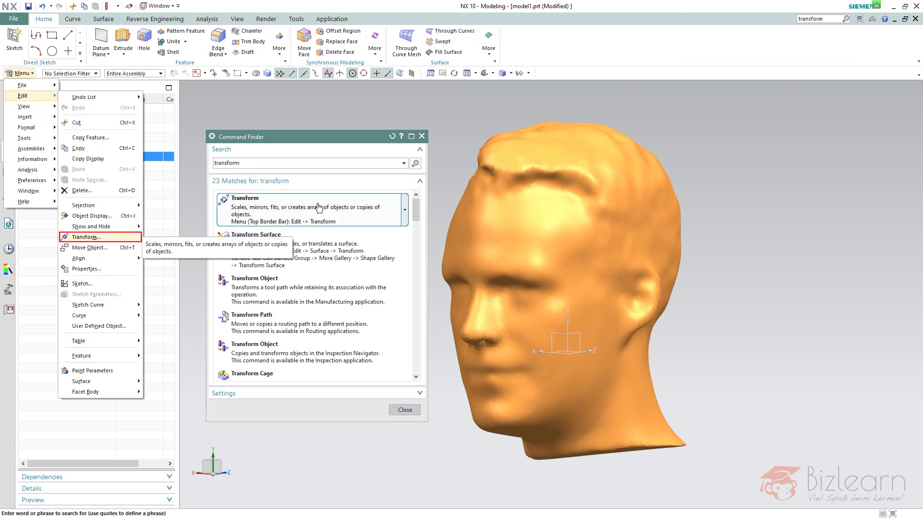
click(319, 207)
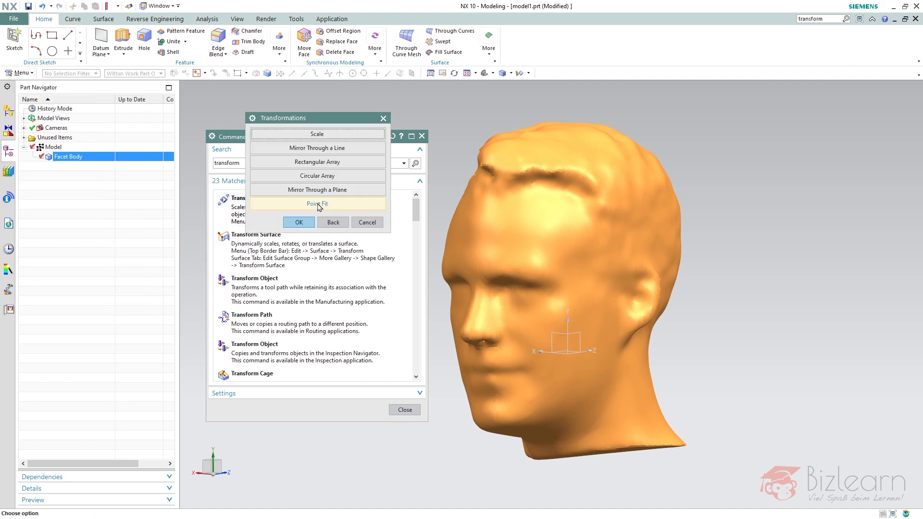
click(317, 135)
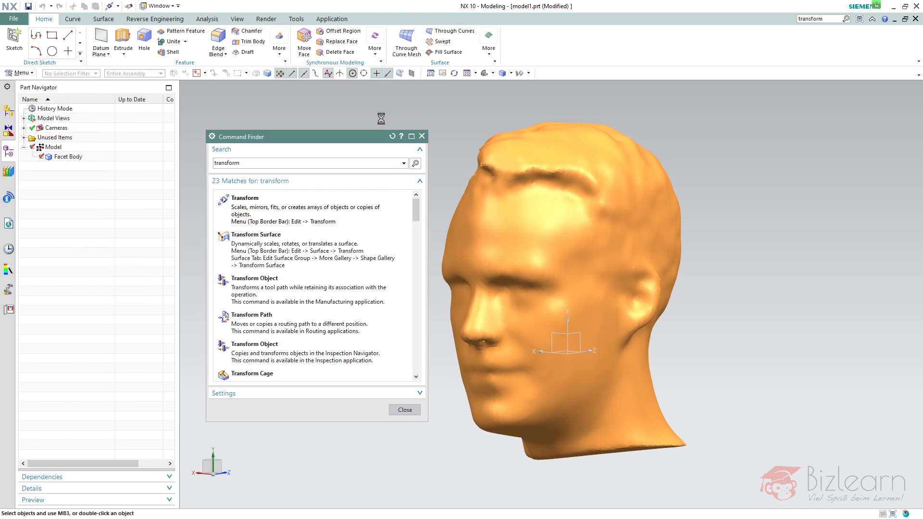
click(421, 136)
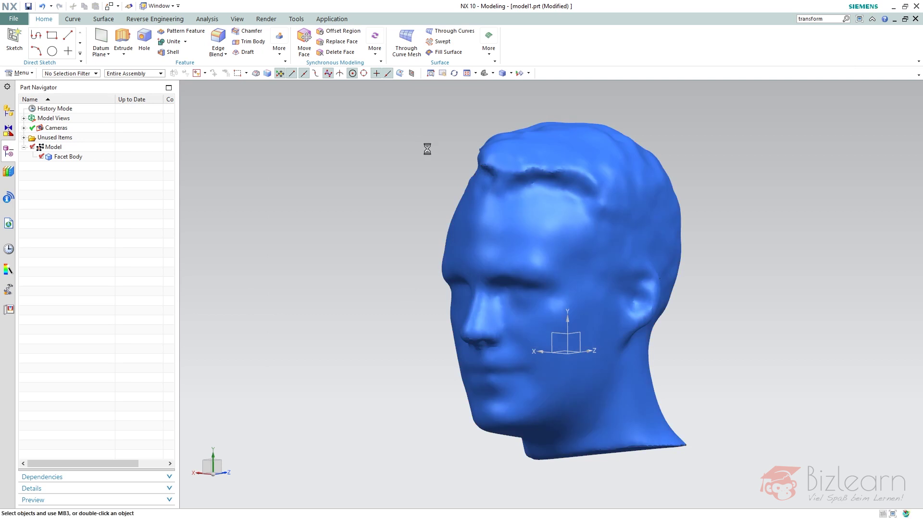
key(ctrl+t)
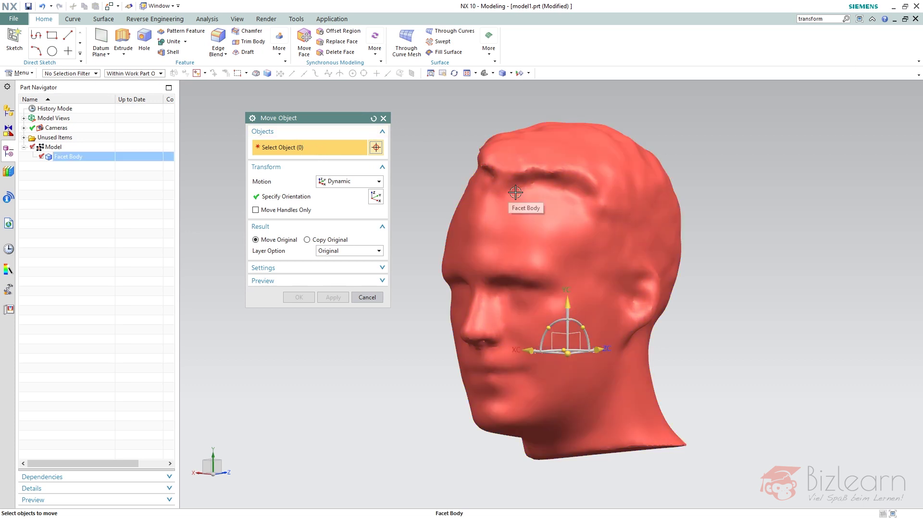
click(383, 119)
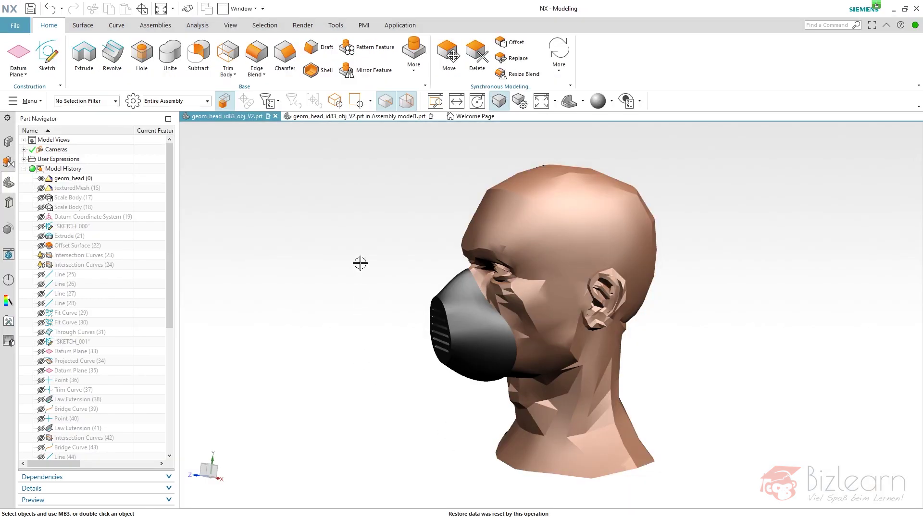
middle_drag(361, 261, 383, 266)
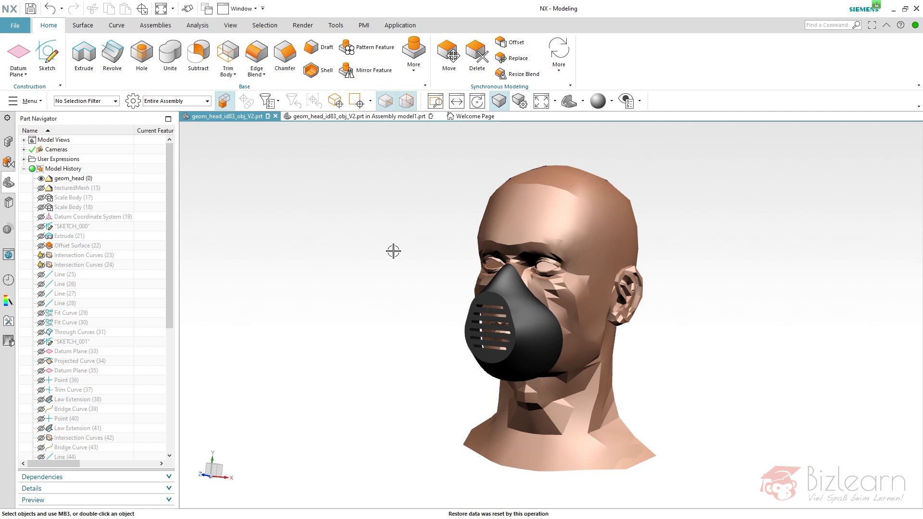
middle_drag(393, 251, 402, 249)
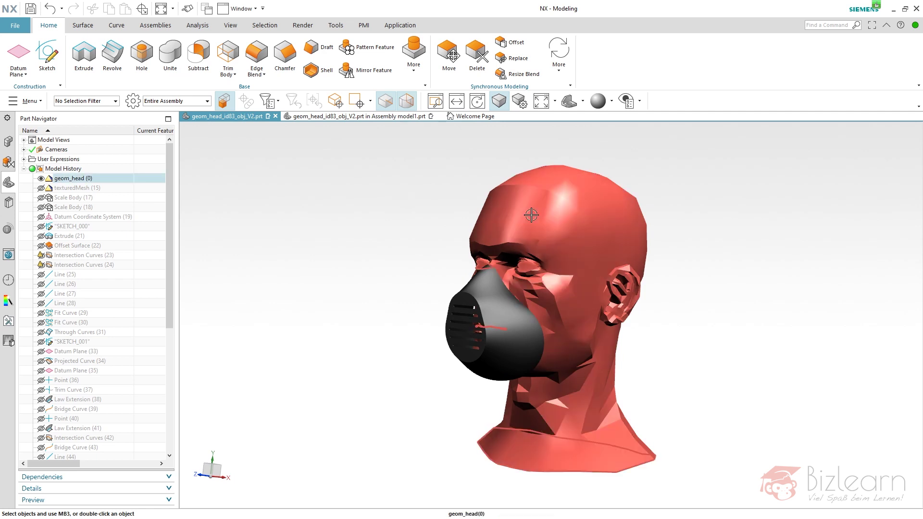
middle_drag(531, 215, 548, 219)
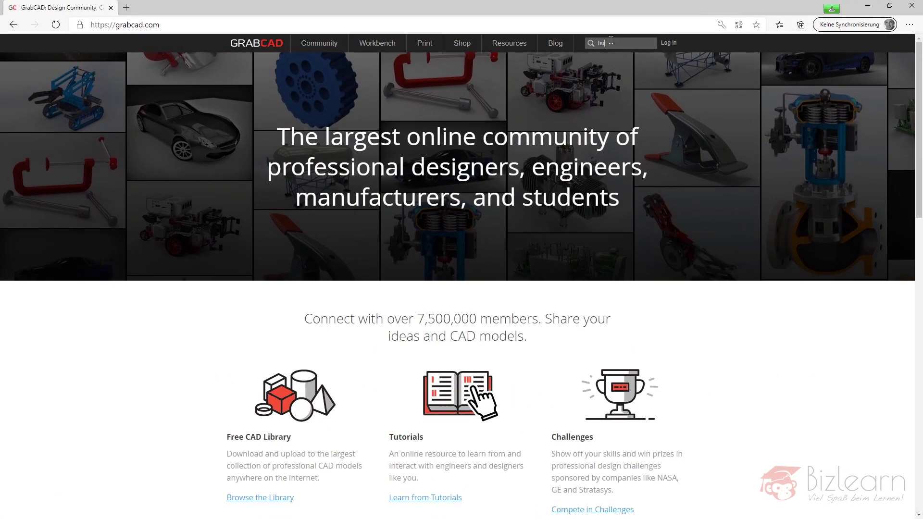
Search GrabCAD for 'human head', then show the texturedMesh head in NX.
text(human head)
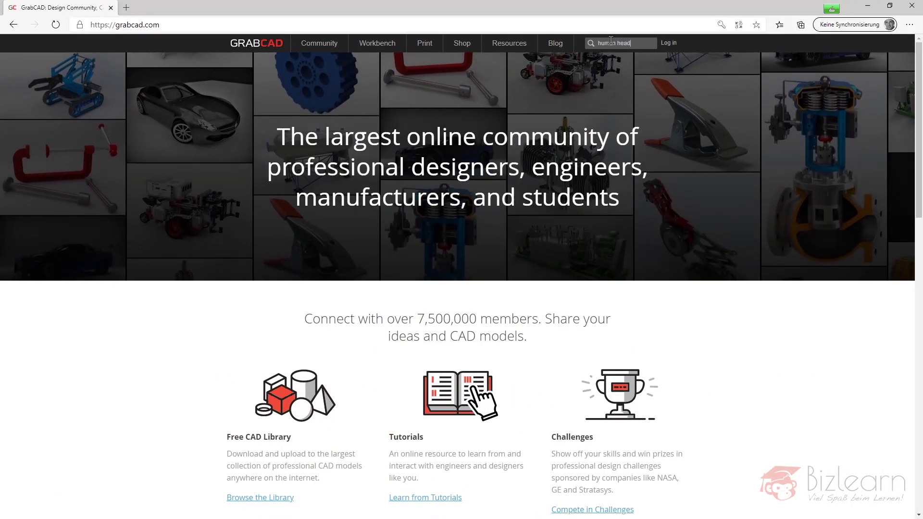
key(Return)
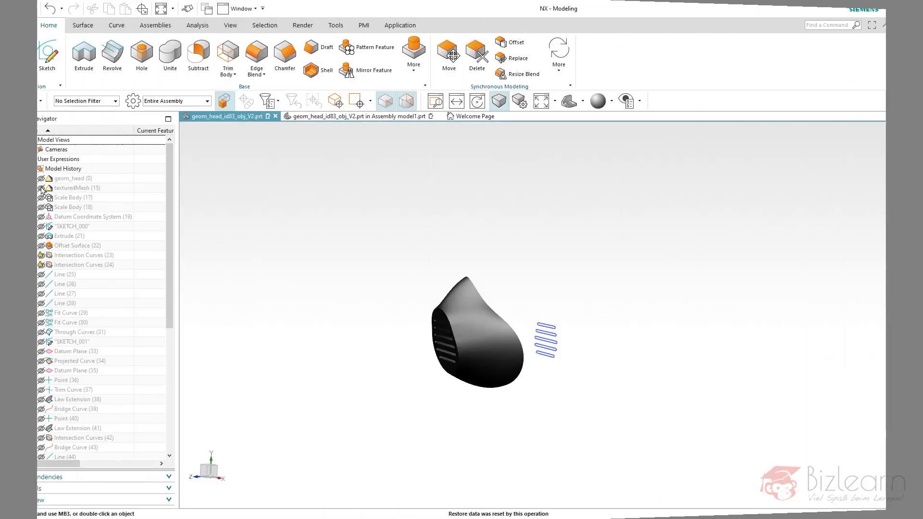
click(41, 188)
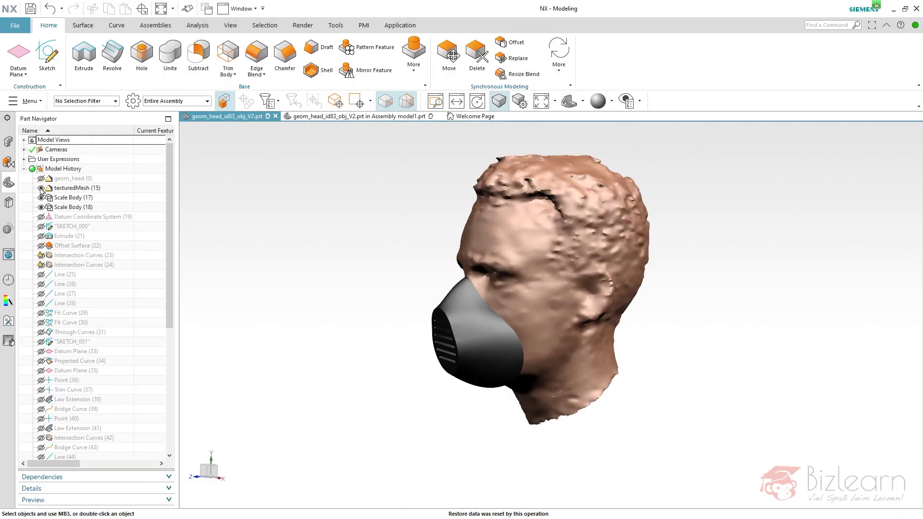
Orbit around the textured scanned head, then bring up the empty model2.prt part.
middle_drag(408, 208, 428, 293)
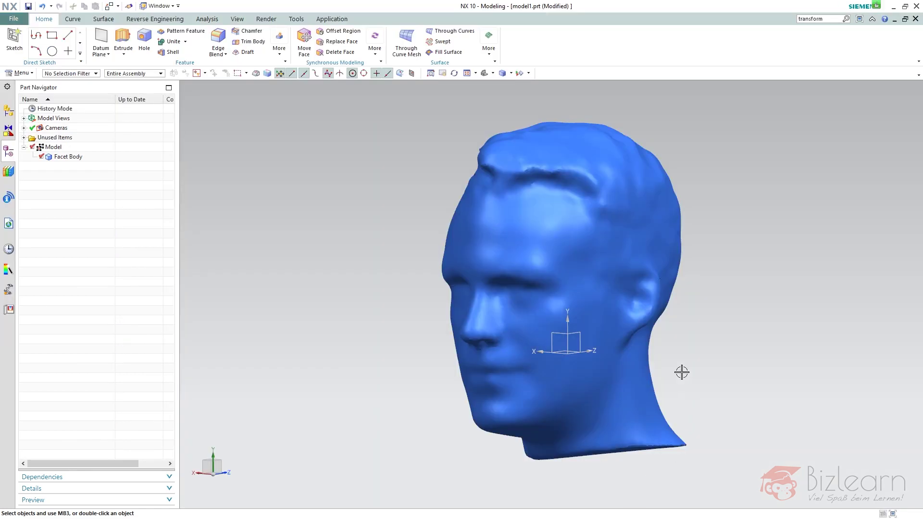
middle_drag(680, 370, 702, 350)
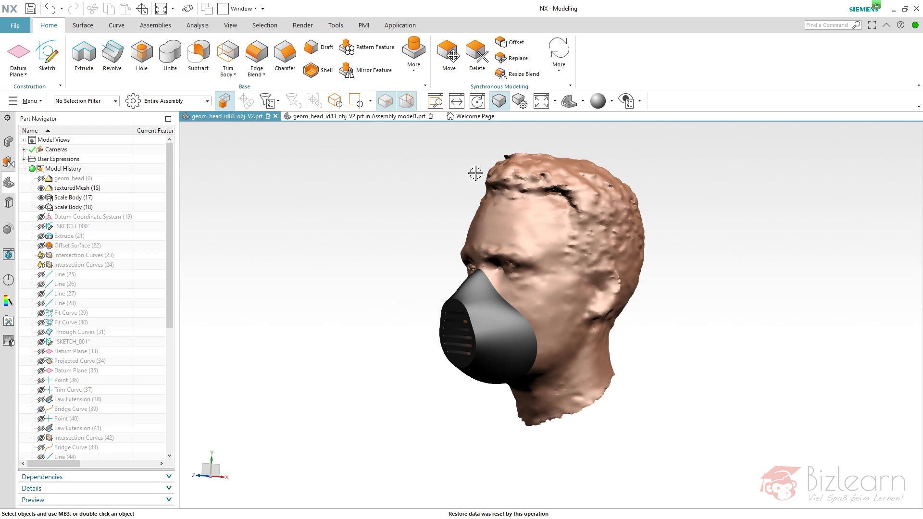
middle_drag(433, 216, 470, 211)
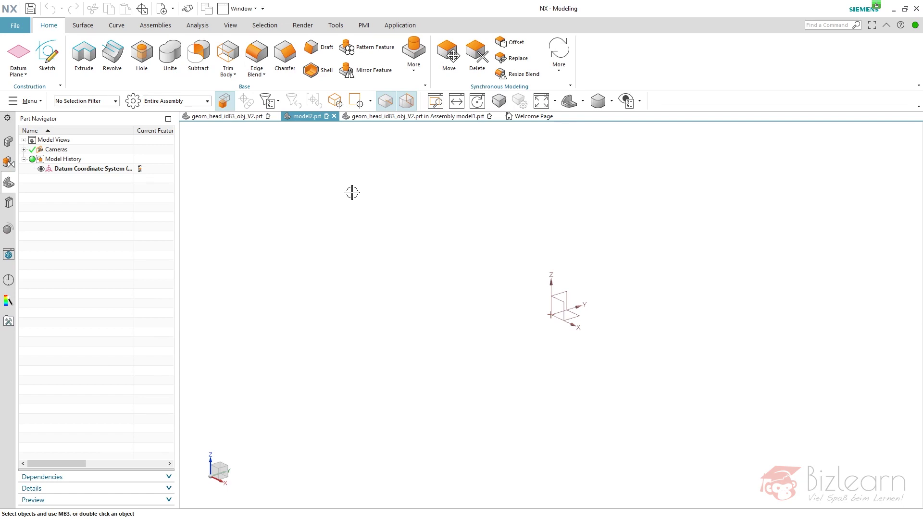
click(18, 27)
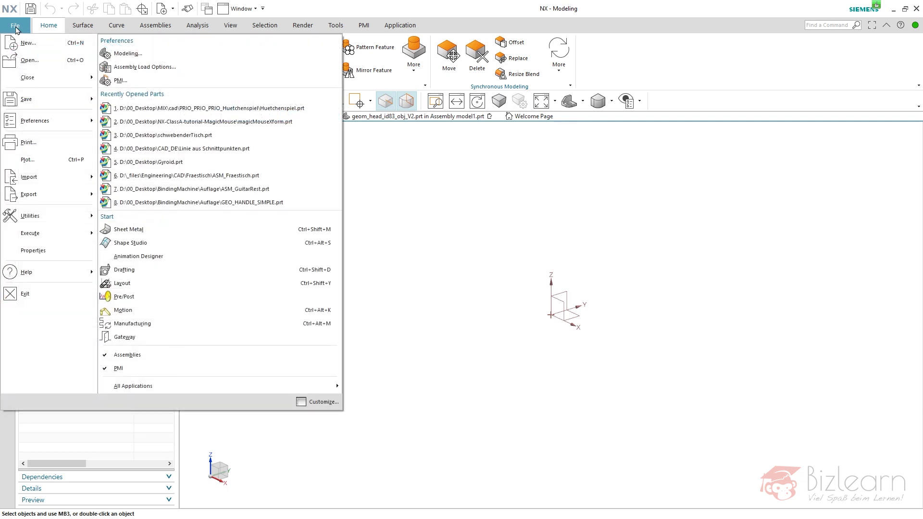
Import the head STL into model2.prt as a Convergent facet body in millimetres.
mouse_move(39, 187)
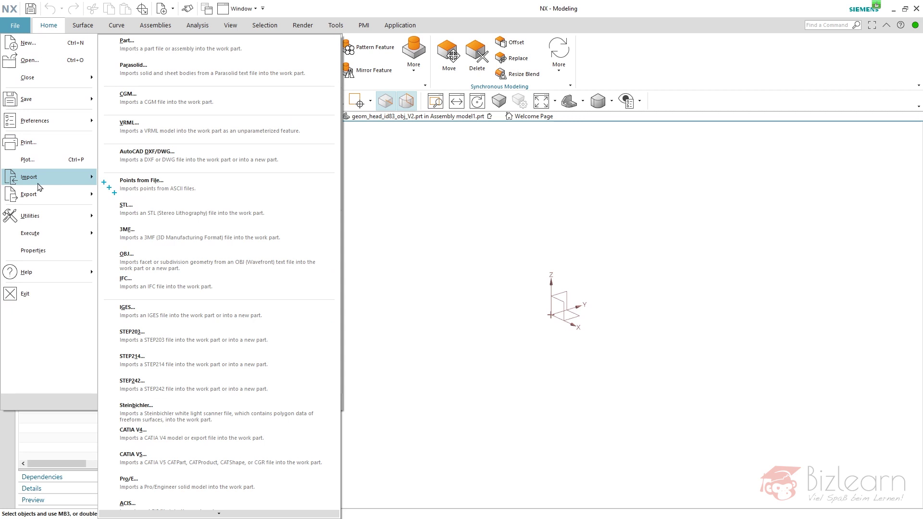
click(165, 206)
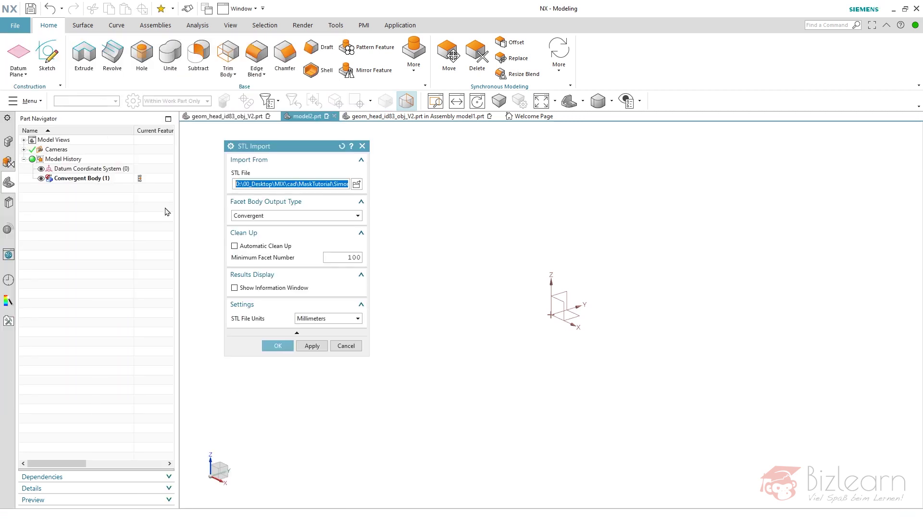
click(269, 217)
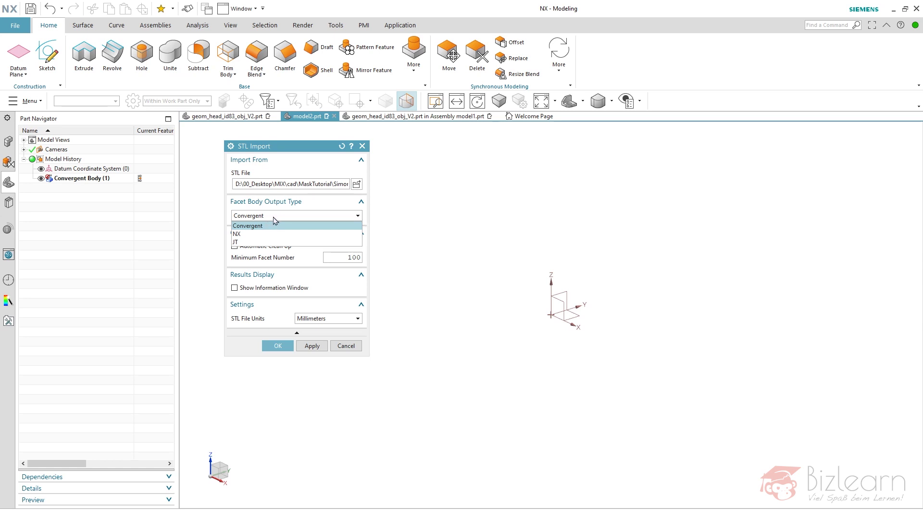
click(341, 147)
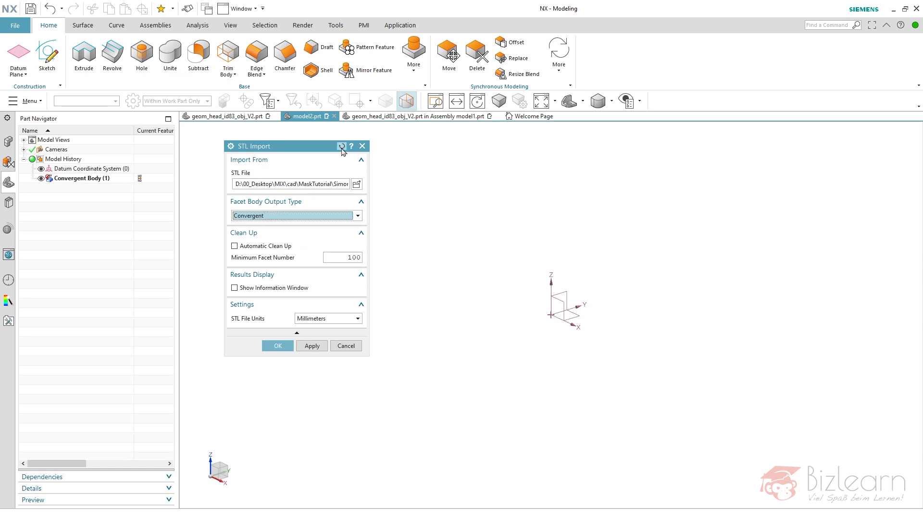
click(266, 217)
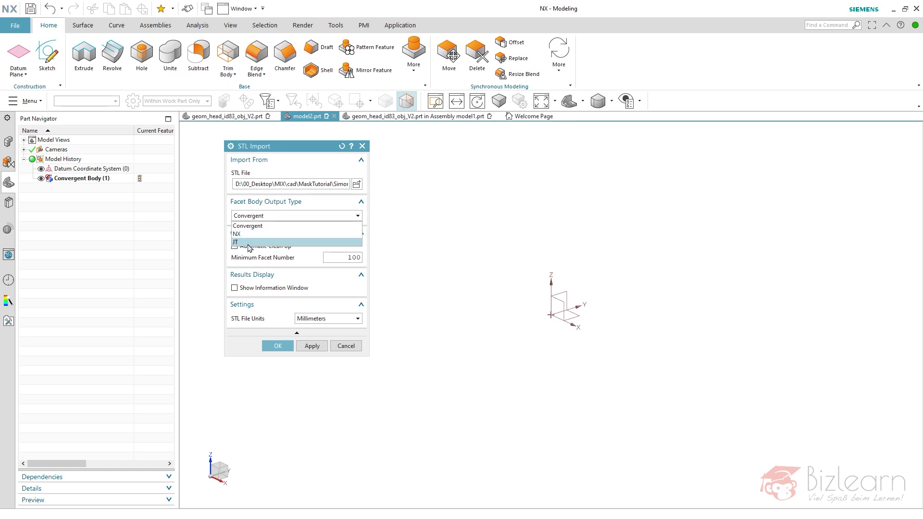
click(235, 214)
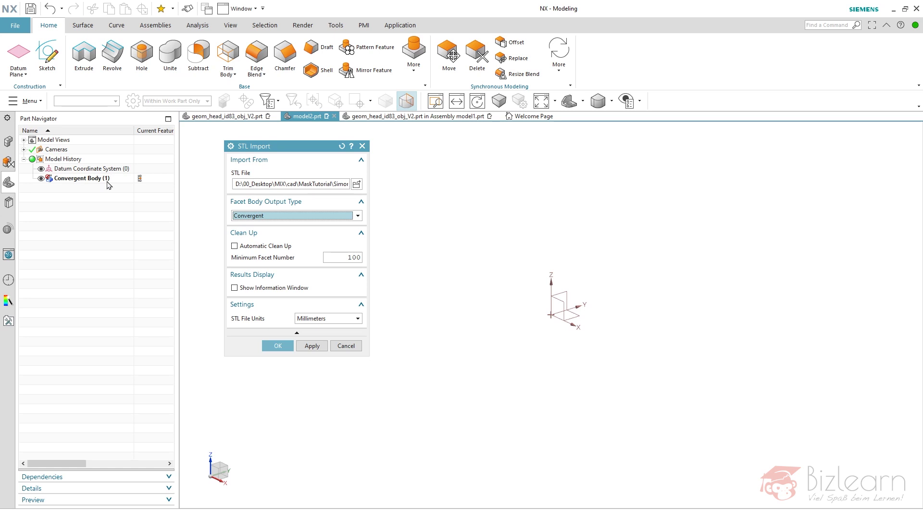
middle_click(291, 247)
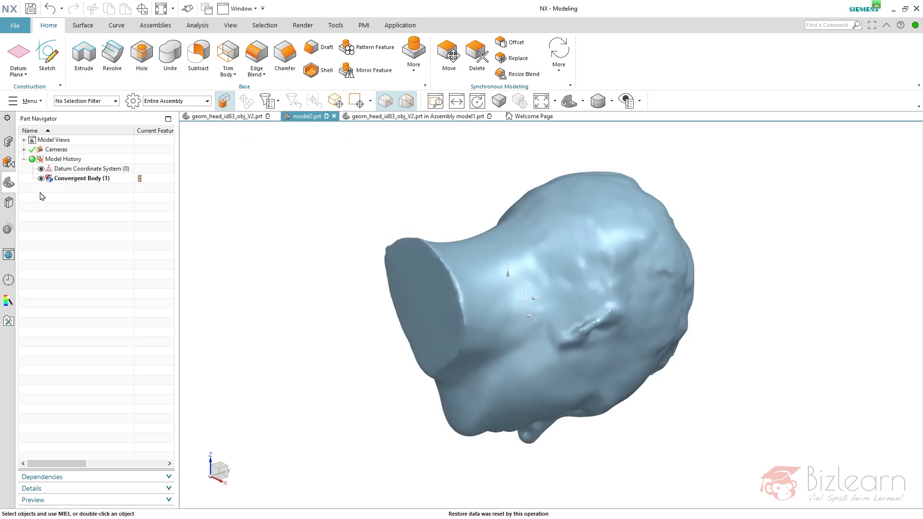
middle_drag(240, 231, 241, 206)
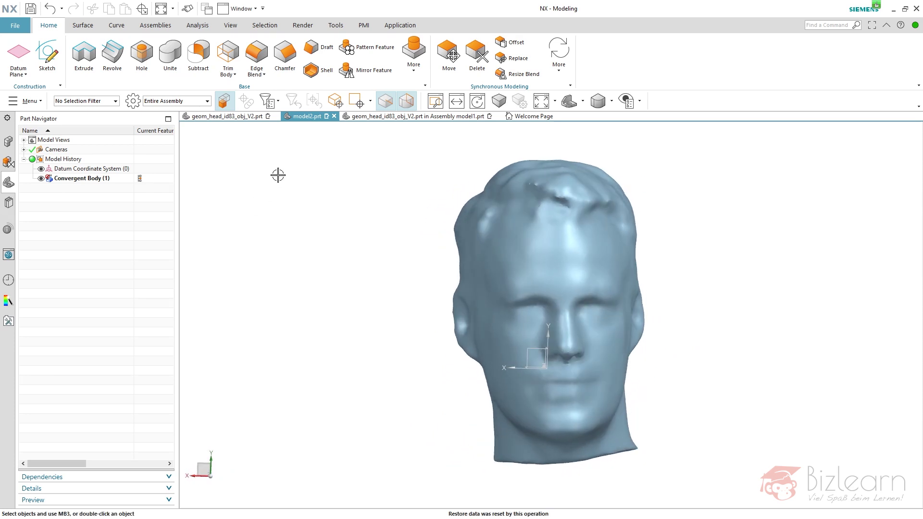
click(422, 71)
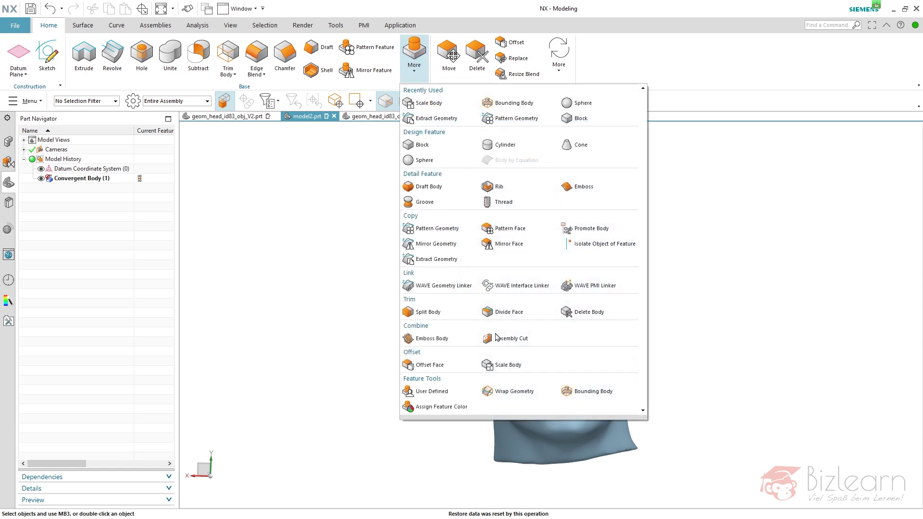
click(166, 233)
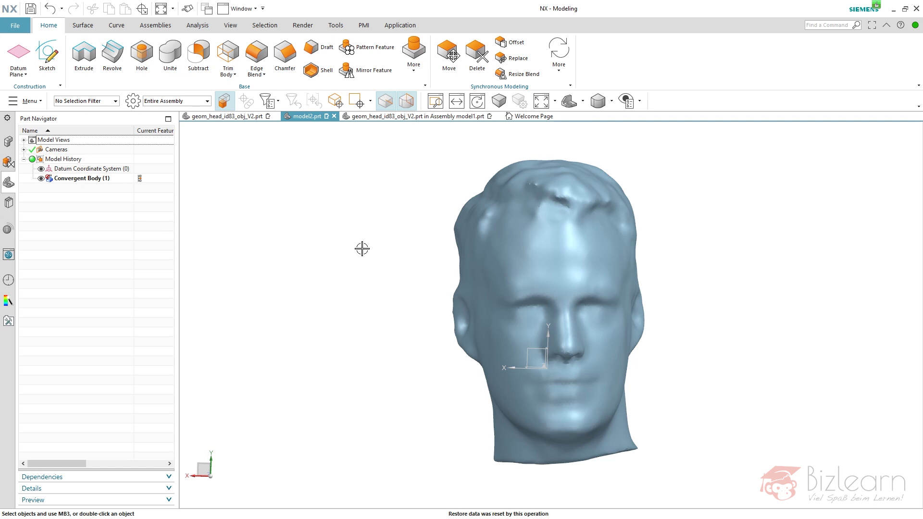
middle_drag(391, 243, 364, 220)
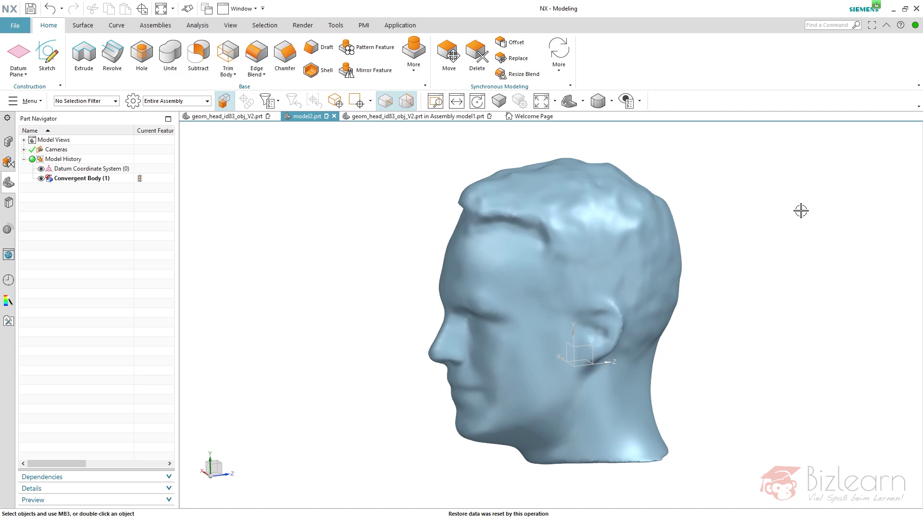
middle_drag(775, 320, 676, 335)
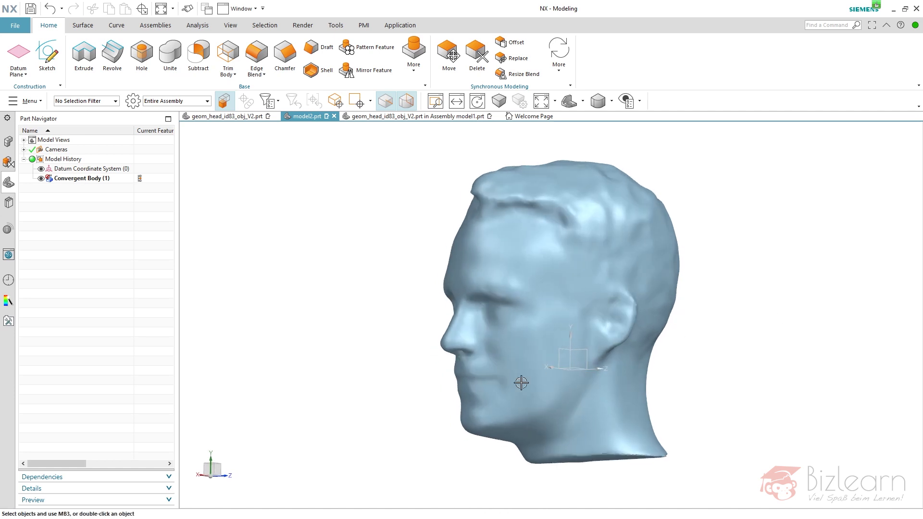
click(465, 379)
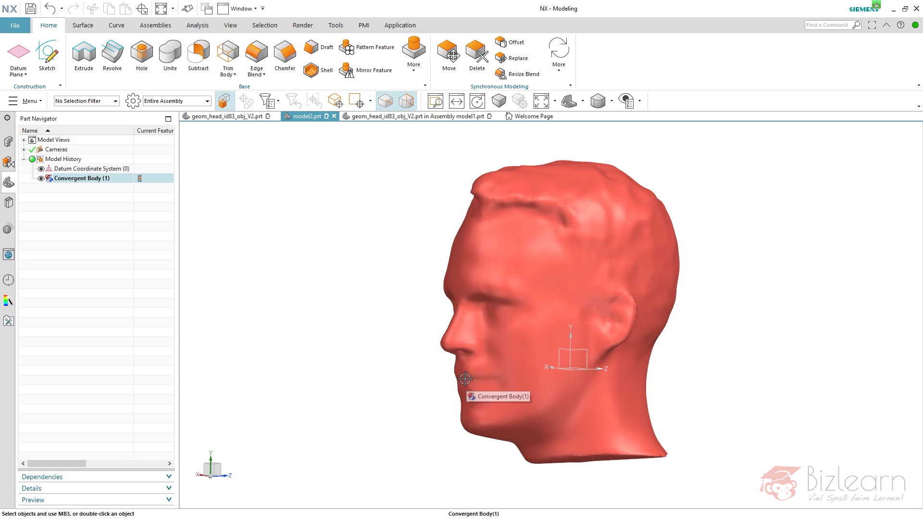
key(Escape)
Select the head, place the move handle at its mouth (Z -0.151815), then turn off Move Handles Only.
middle_drag(393, 276, 392, 277)
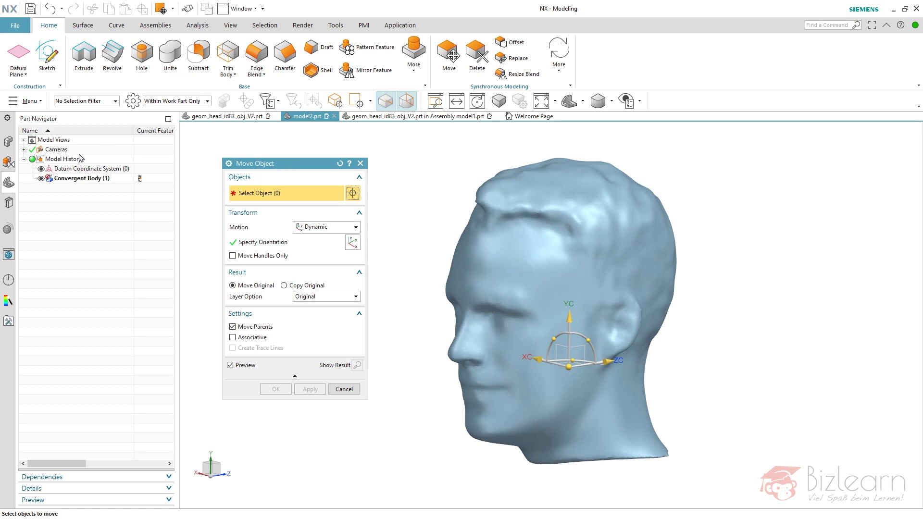
click(584, 213)
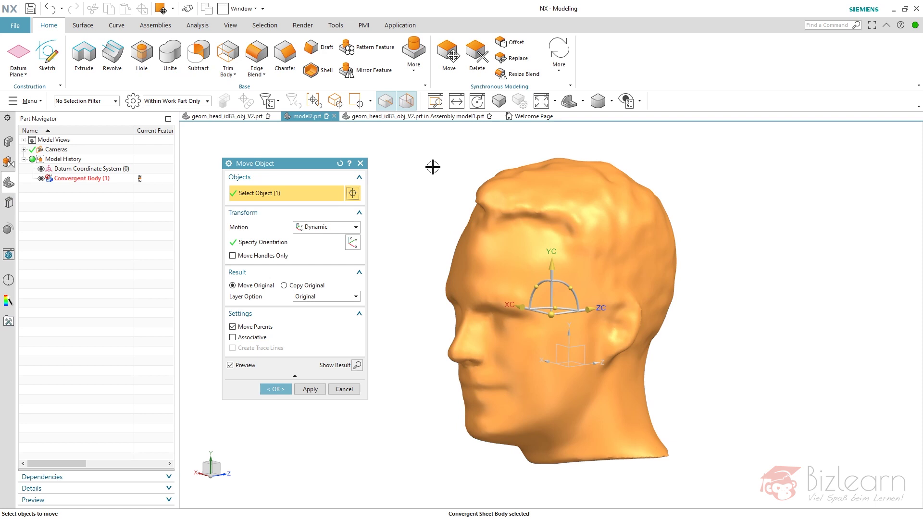
click(259, 256)
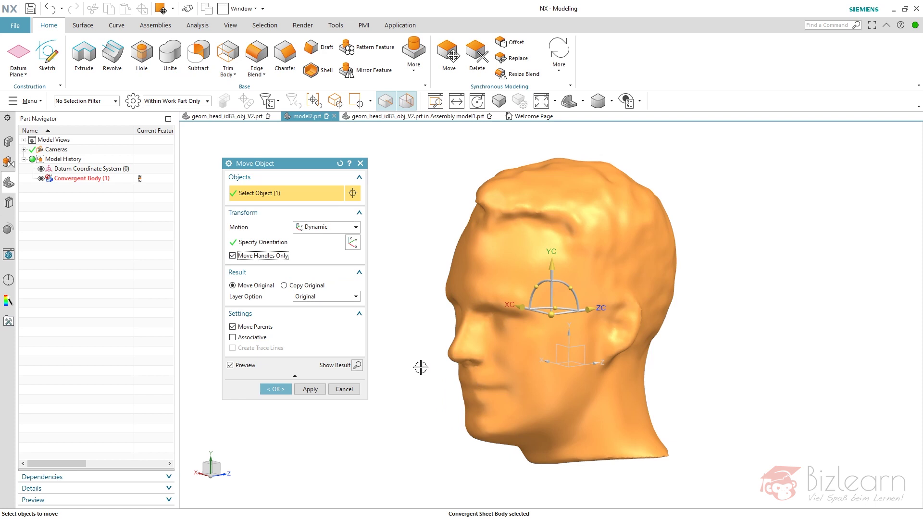
click(551, 314)
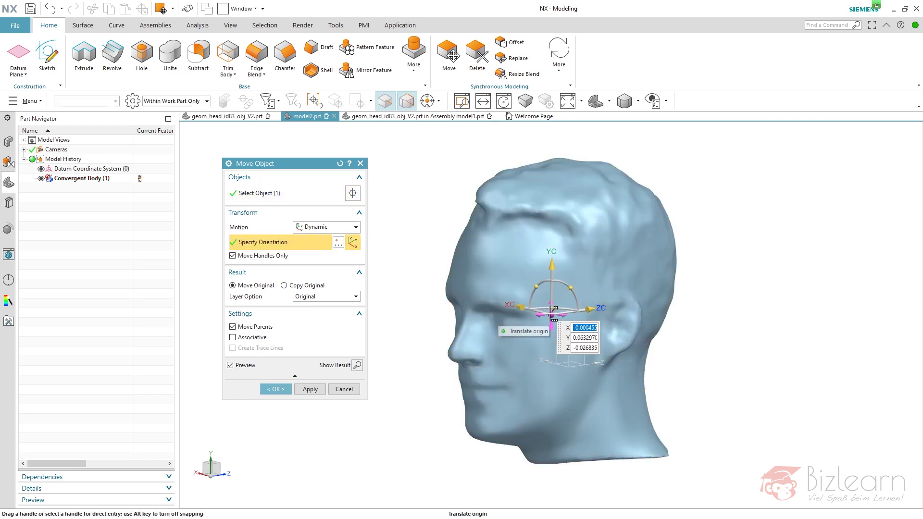
click(441, 103)
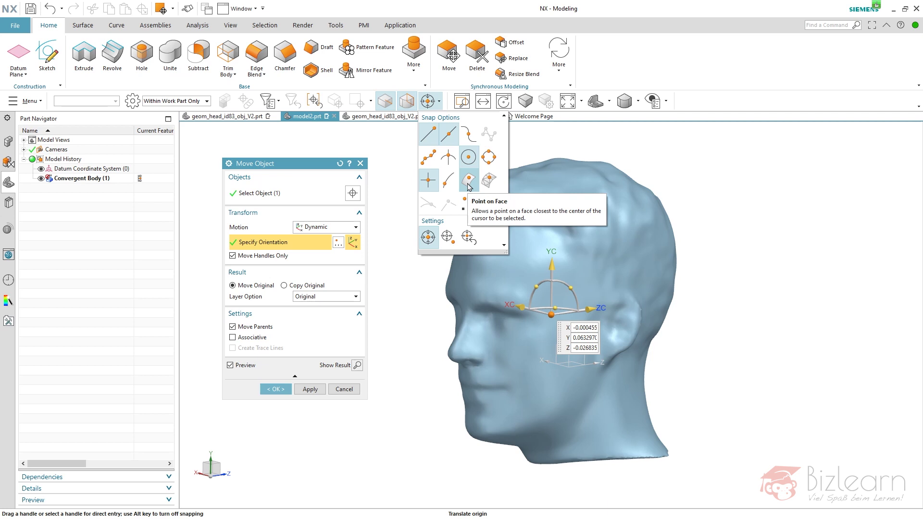
middle_drag(547, 367, 431, 413)
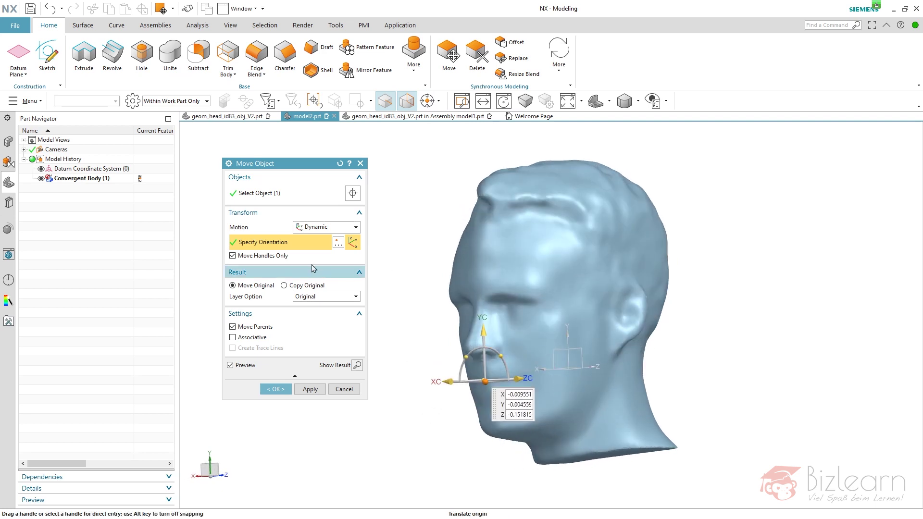
click(273, 259)
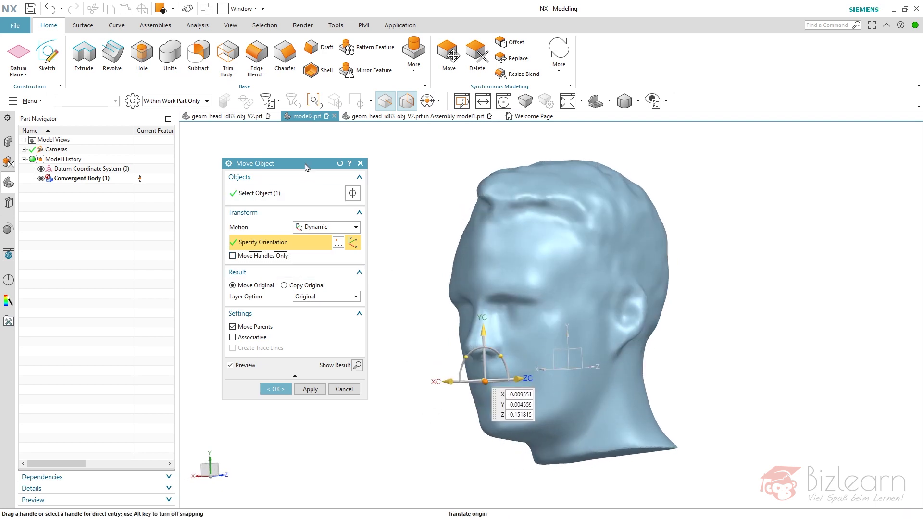
Enter 0, 0, 0 as the handle's X, Y and Z coordinates and apply the move to the head.
drag(307, 166, 303, 46)
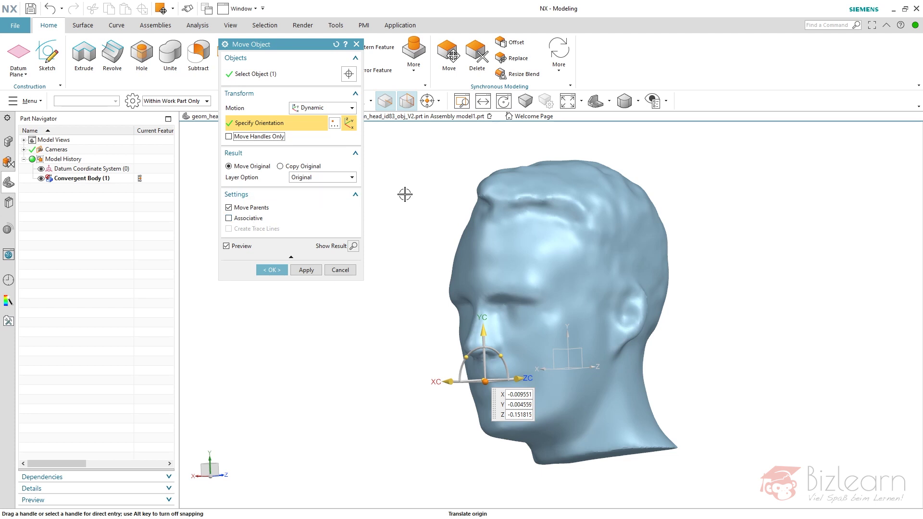
middle_drag(404, 194, 404, 197)
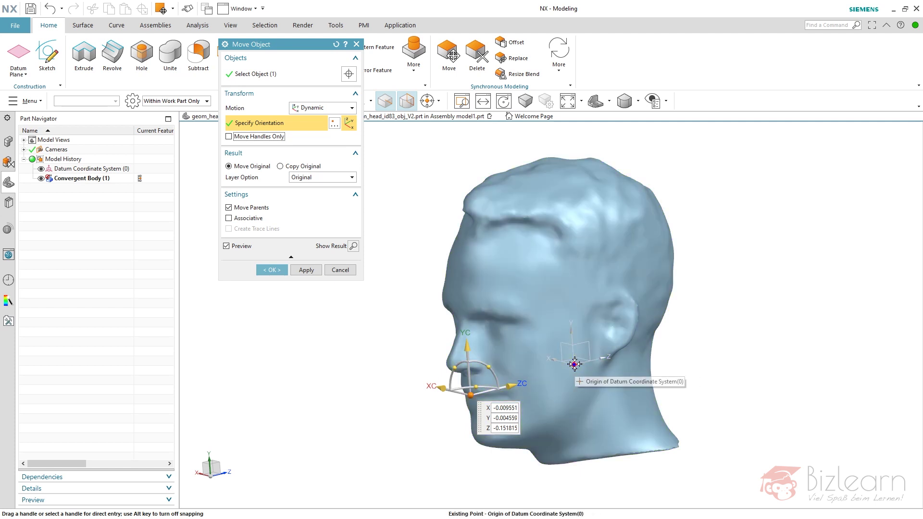
click(505, 409)
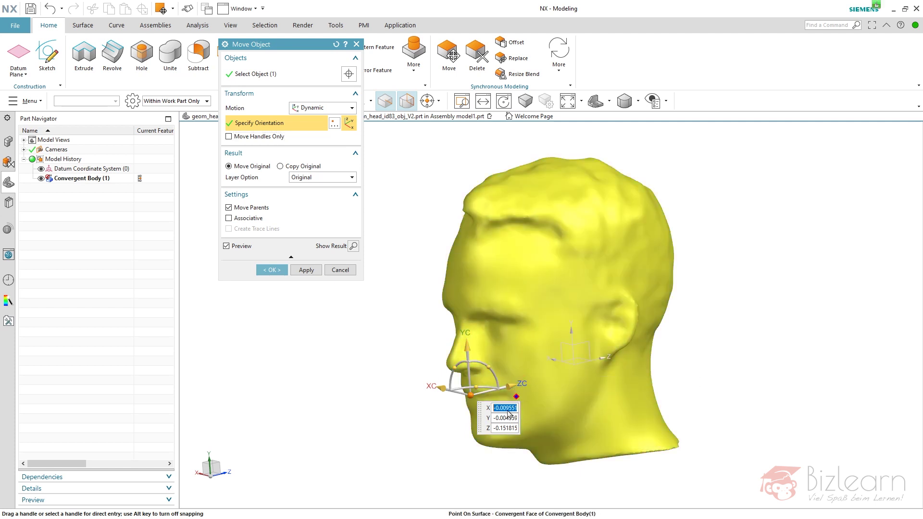
text(0)
key(Tab)
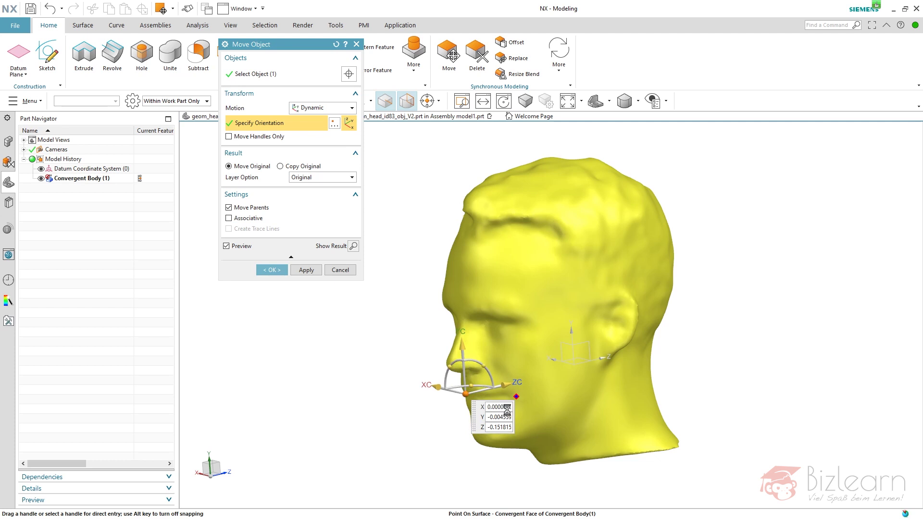
text(0)
key(Tab)
text(0)
key(Return)
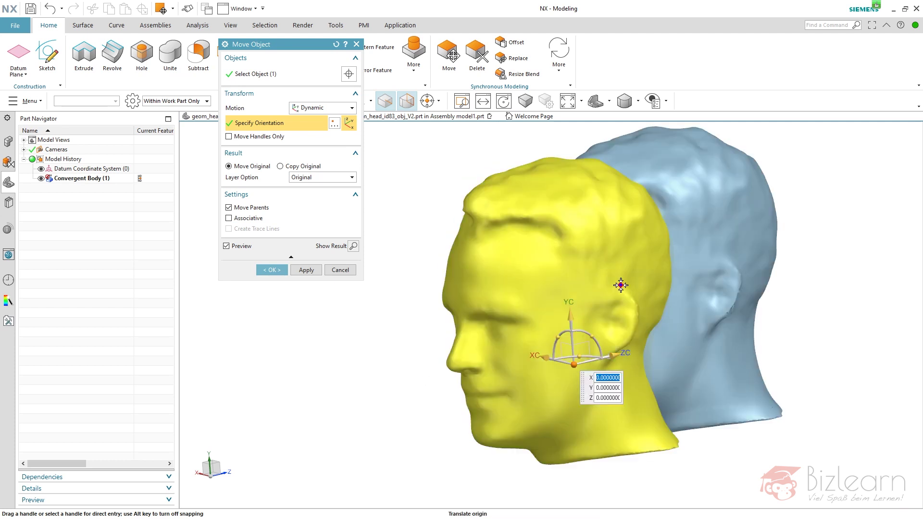
click(318, 271)
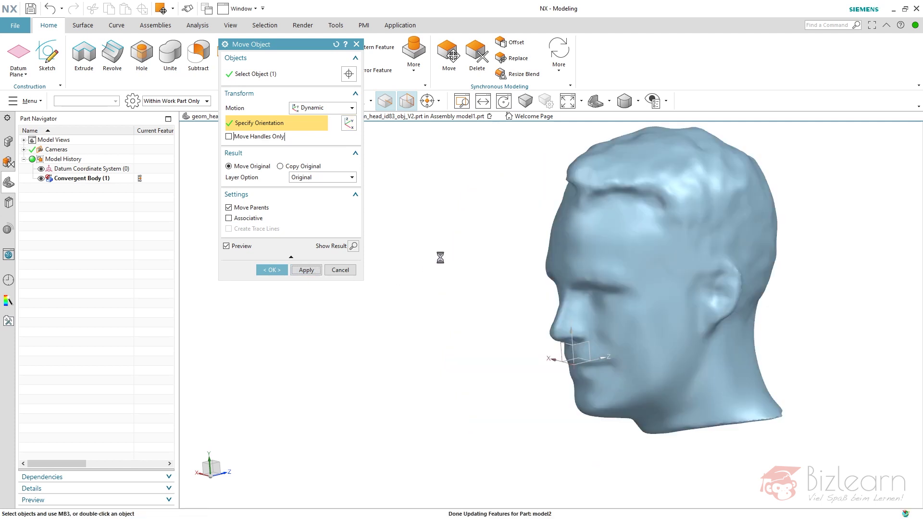
Reselect the Convergent head body as the object to move and turn Move Handles Only back on.
middle_drag(492, 267, 519, 245)
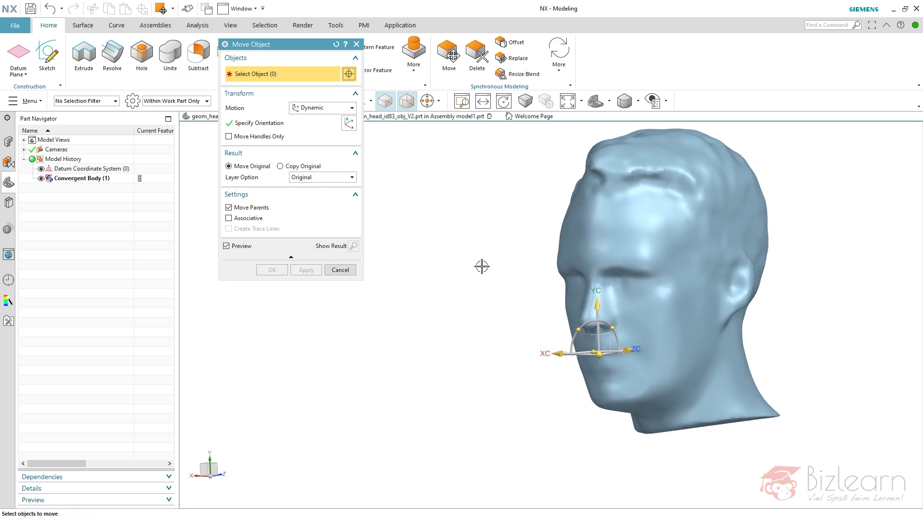
middle_drag(505, 253, 474, 252)
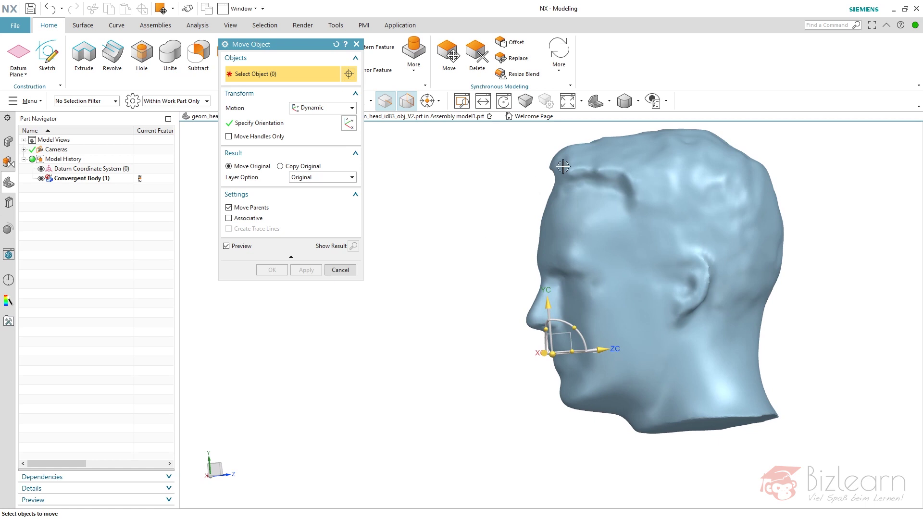
middle_drag(504, 206, 473, 211)
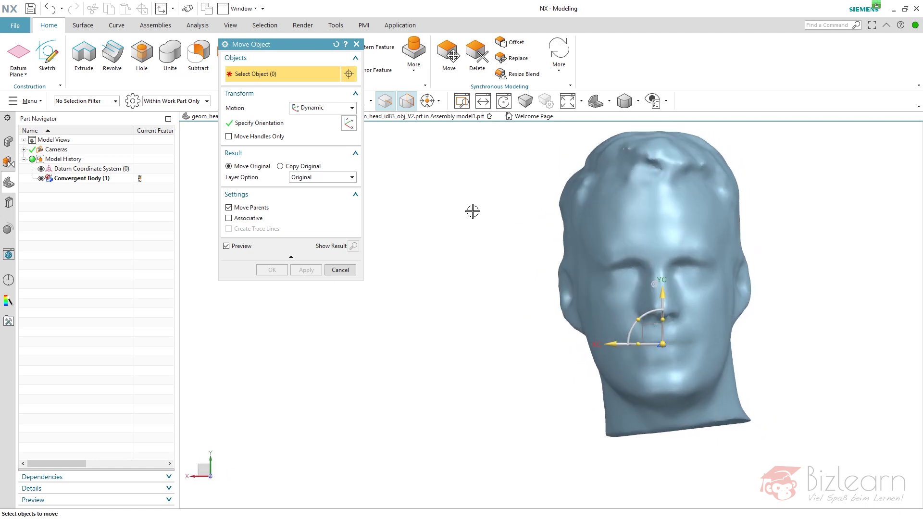
scroll(613, 177, up, 3)
scroll(475, 298, down, 3)
scroll(502, 268, up, 3)
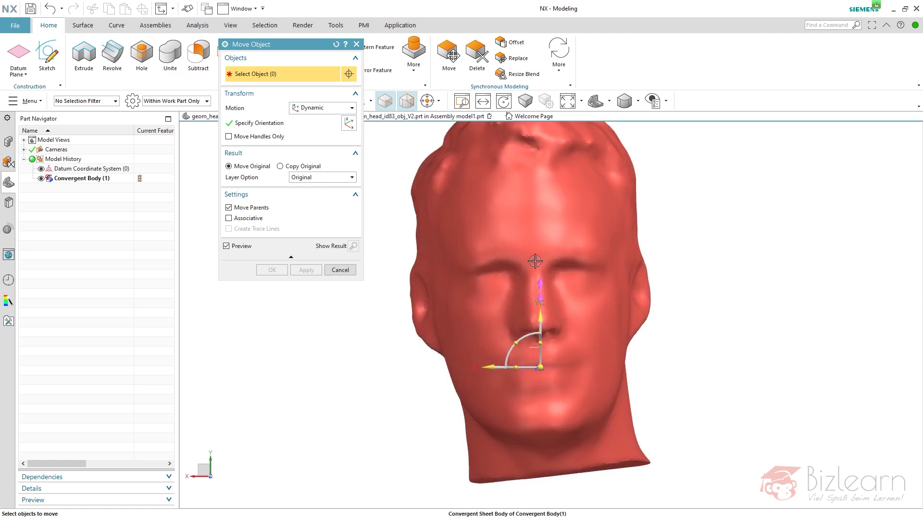
click(516, 342)
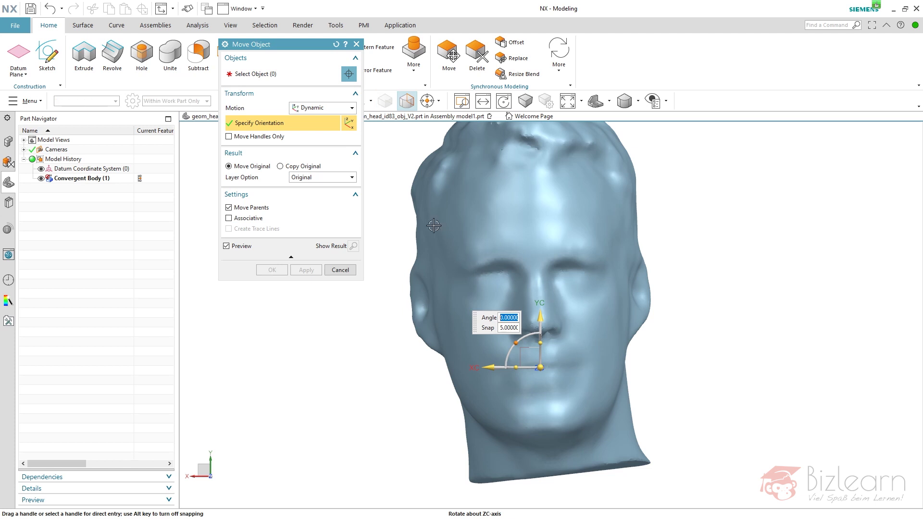
click(283, 76)
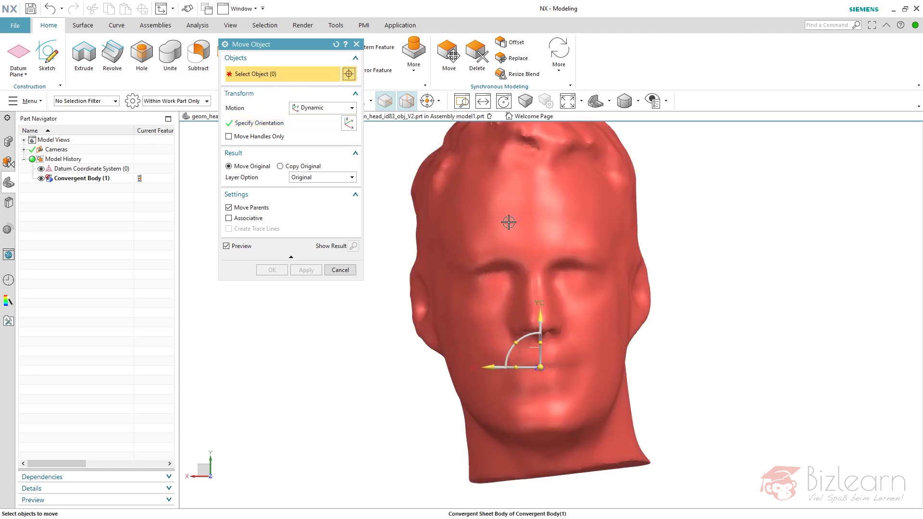
click(508, 222)
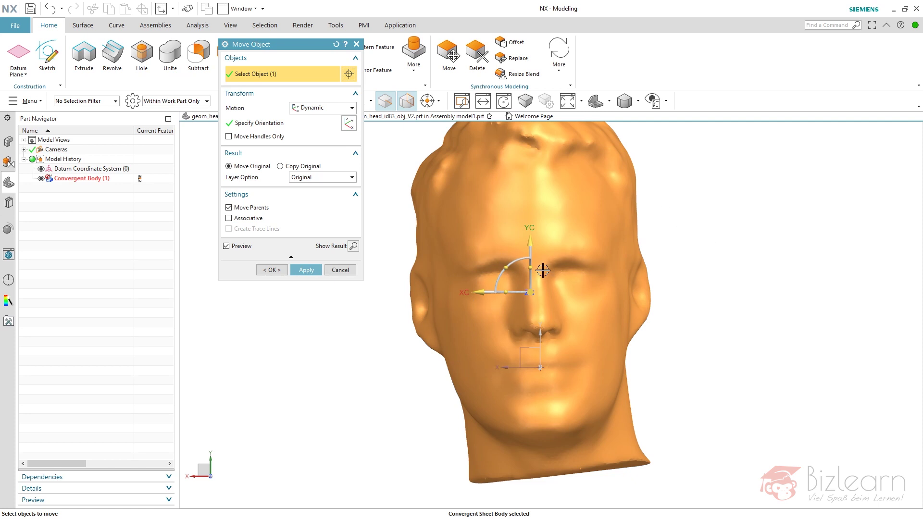
click(275, 138)
Snap the move handle onto the Datum CSYS origin, then turn off Move Handles Only.
middle_drag(634, 305, 526, 293)
drag(529, 290, 491, 374)
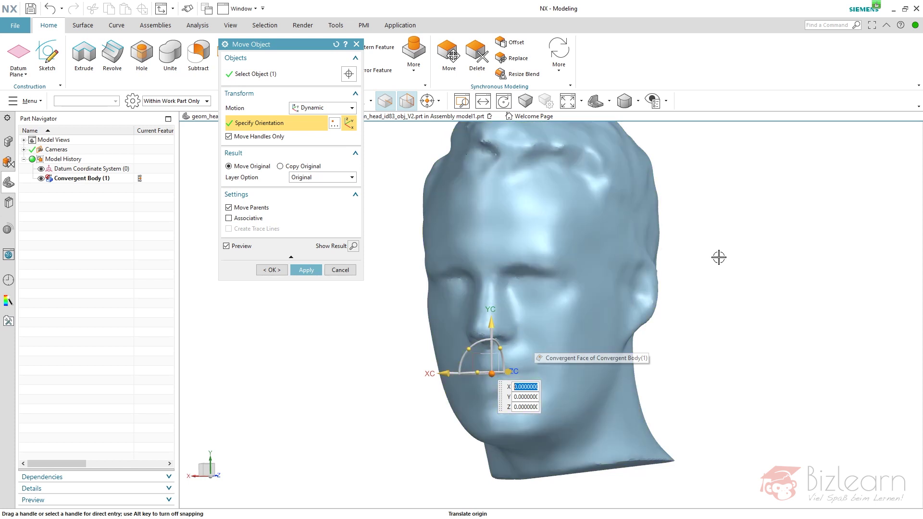
middle_drag(716, 257, 640, 263)
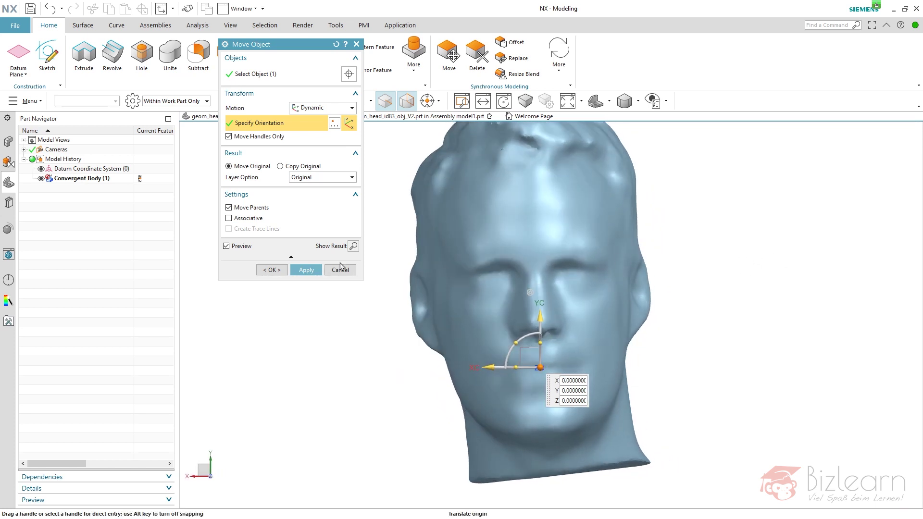
click(229, 137)
Rotate the head -1° about ZC, test XC distances of -1 and 1, then confirm with OK.
click(516, 342)
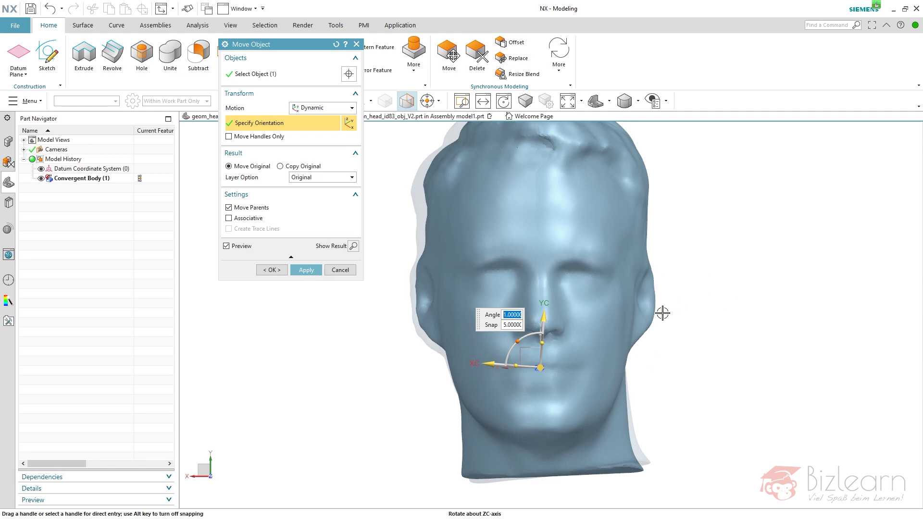
text(-1)
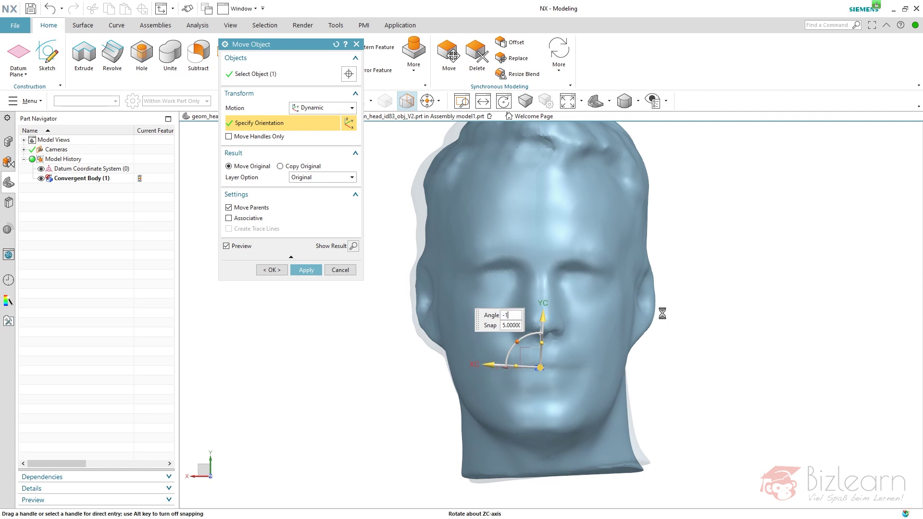
key(Return)
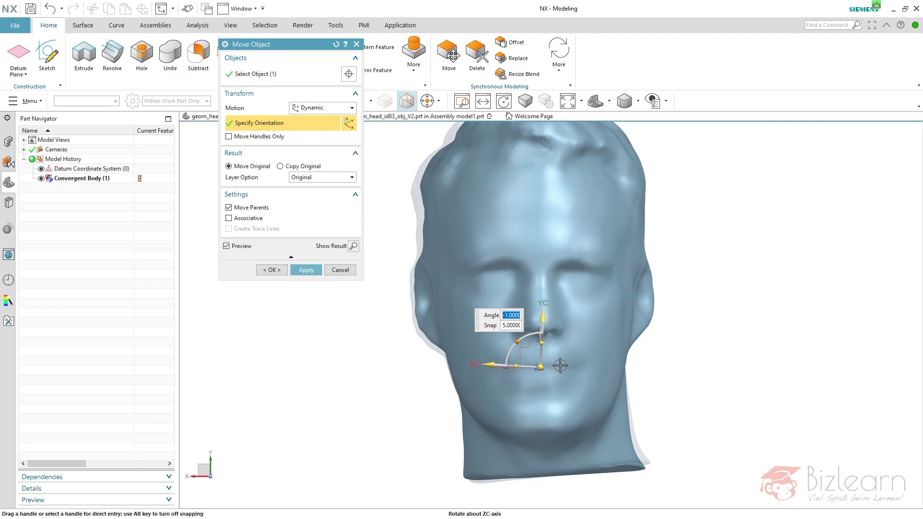
click(503, 368)
text(-1)
key(Return)
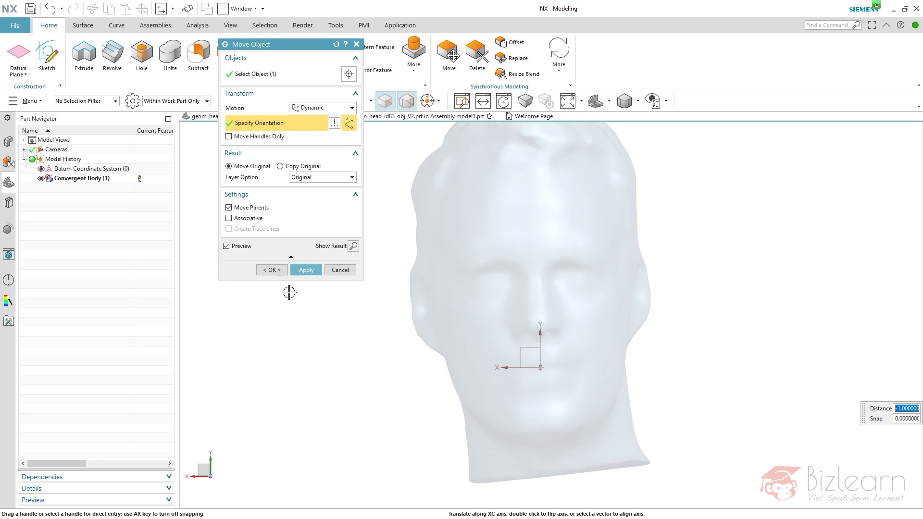
scroll(405, 365, down, 5)
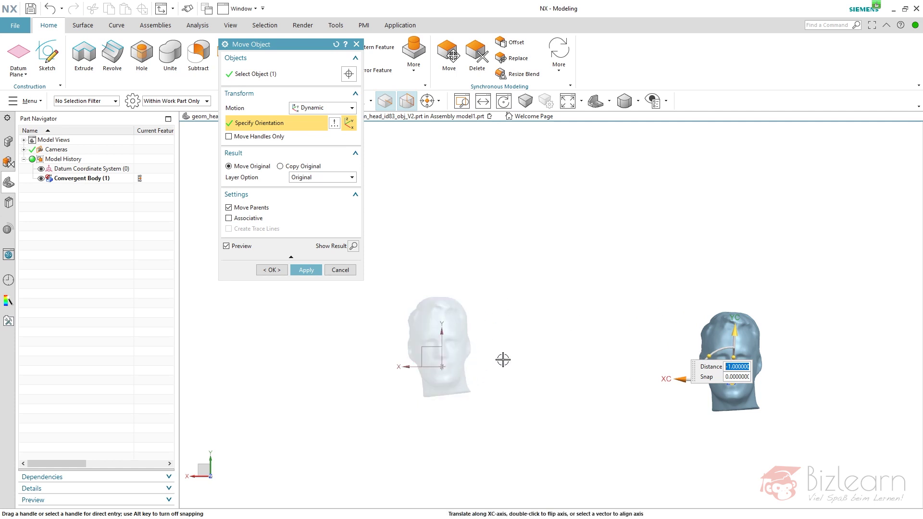
text(1)
key(Return)
scroll(395, 354, up, 5)
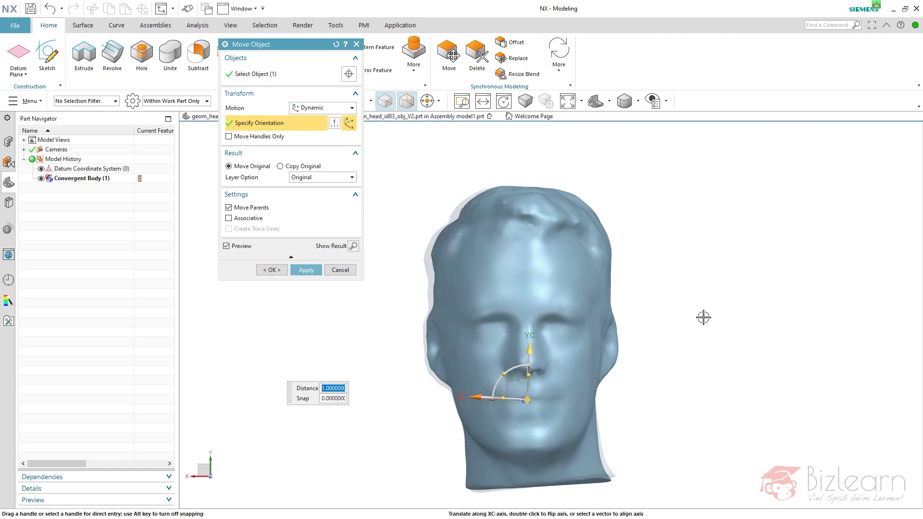
click(271, 269)
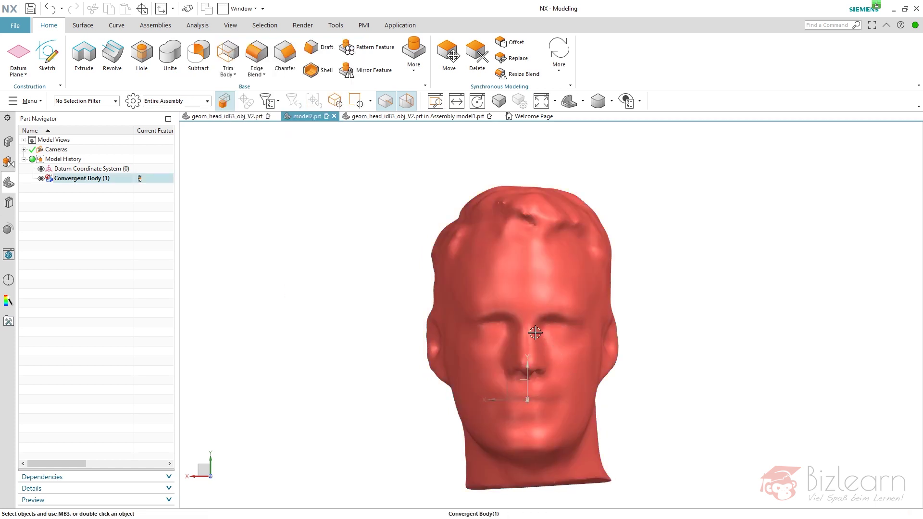
Open Measure from the graphics-area mini toolbar and switch it to picking individual points.
scroll(555, 358, up, 3)
scroll(517, 373, down, 1)
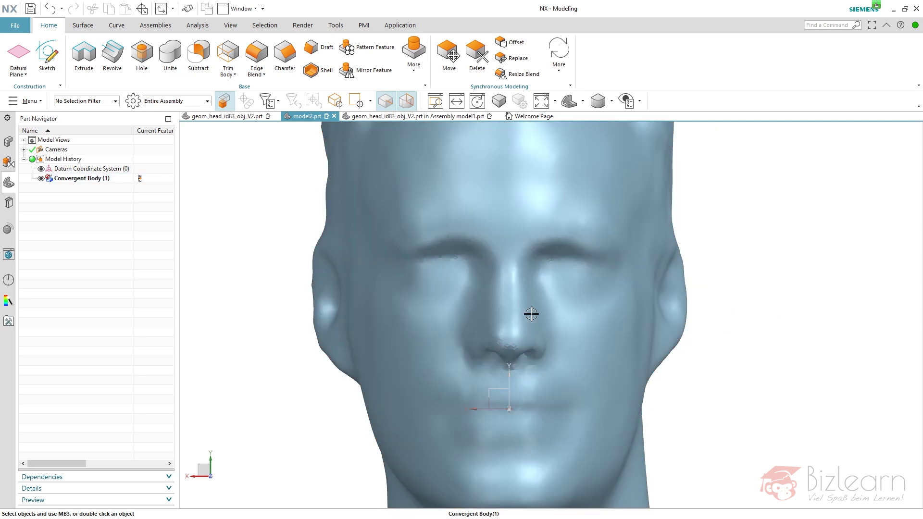
scroll(531, 313, down, 3)
middle_drag(687, 289, 648, 300)
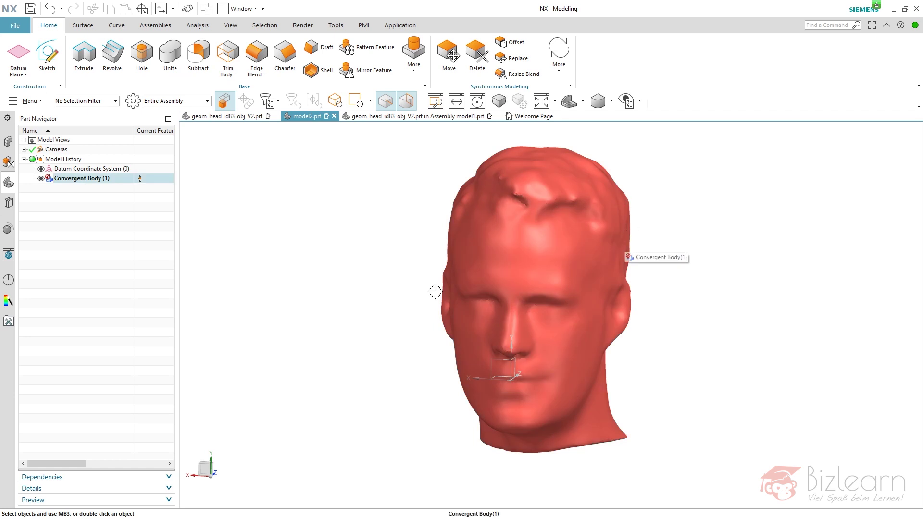
click(745, 191)
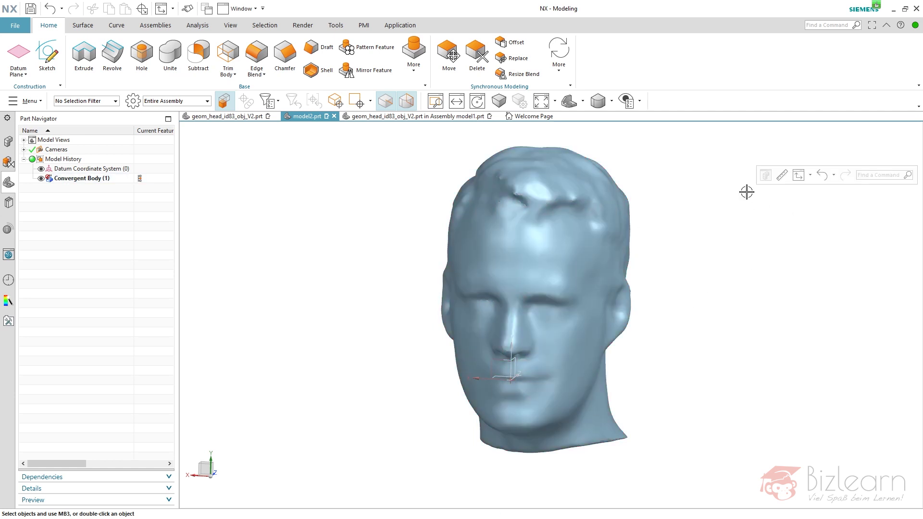
click(780, 177)
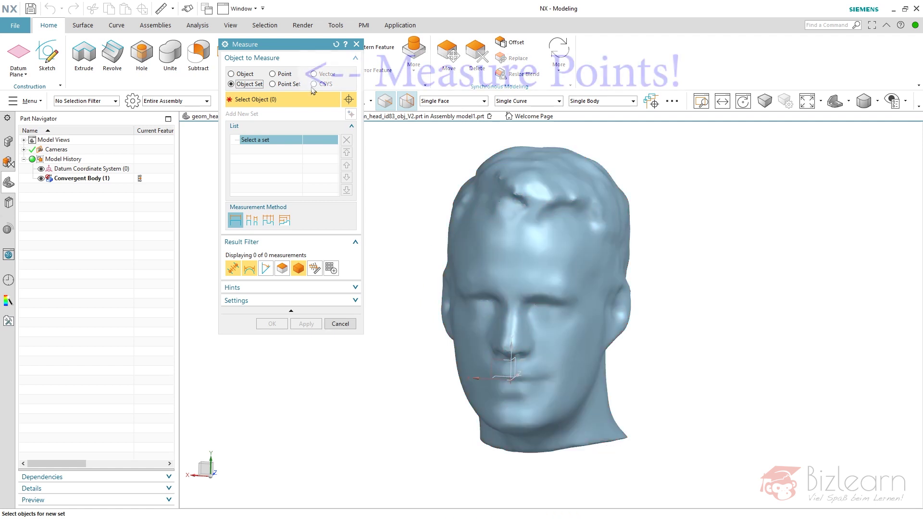
click(272, 73)
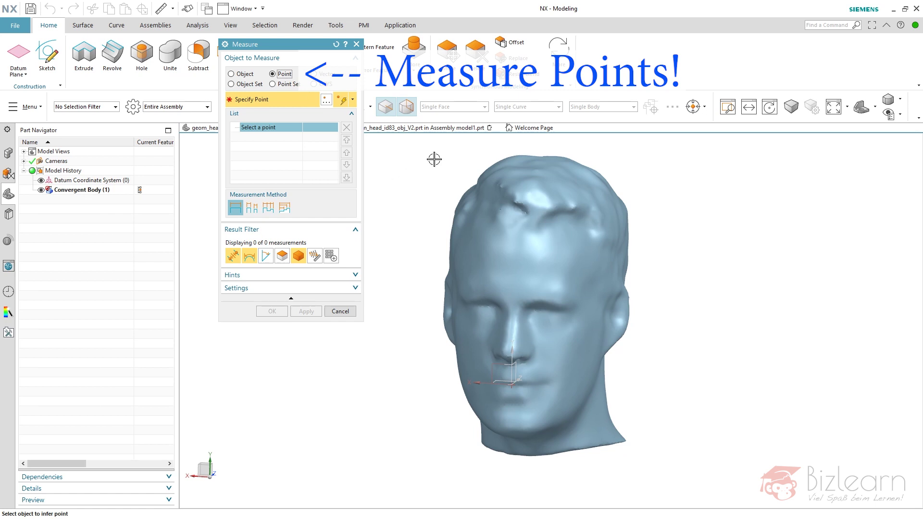
Measure eyebrow to chin with Point on Face snapping (about 0.1559 mm), then cancel Measure.
click(703, 106)
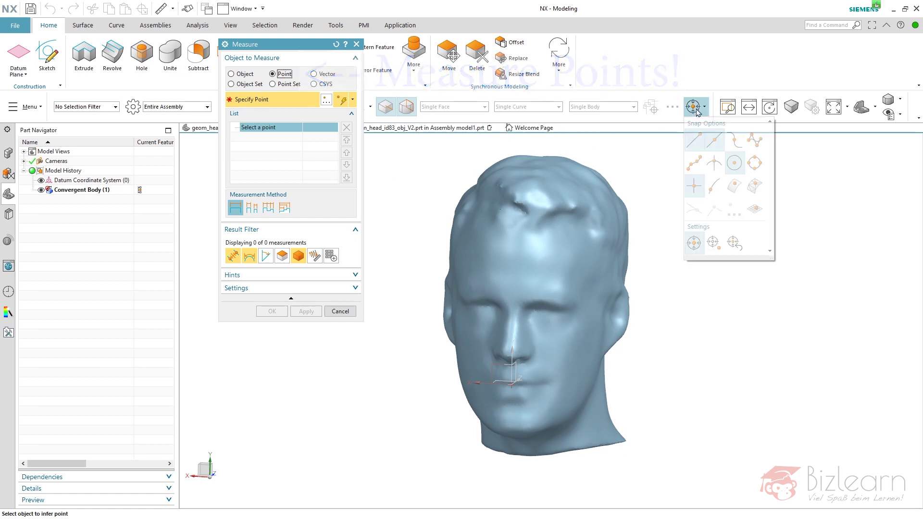
click(734, 187)
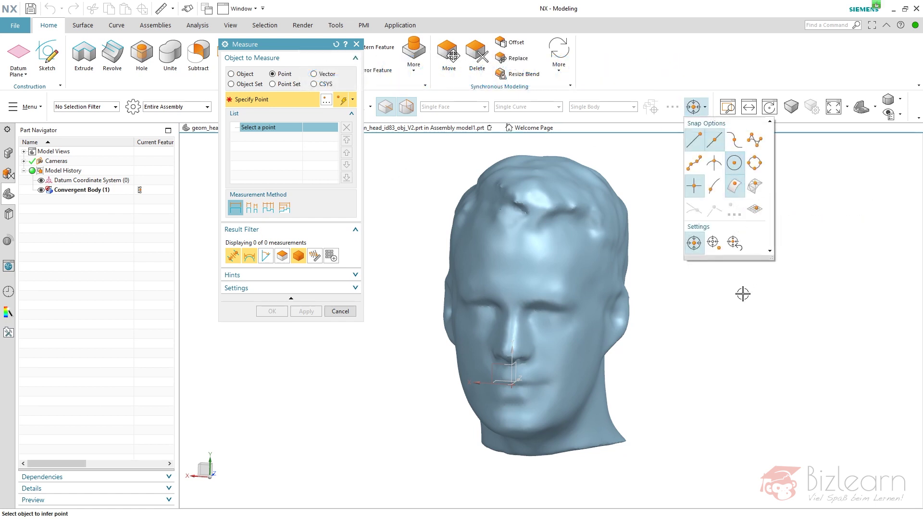
click(539, 301)
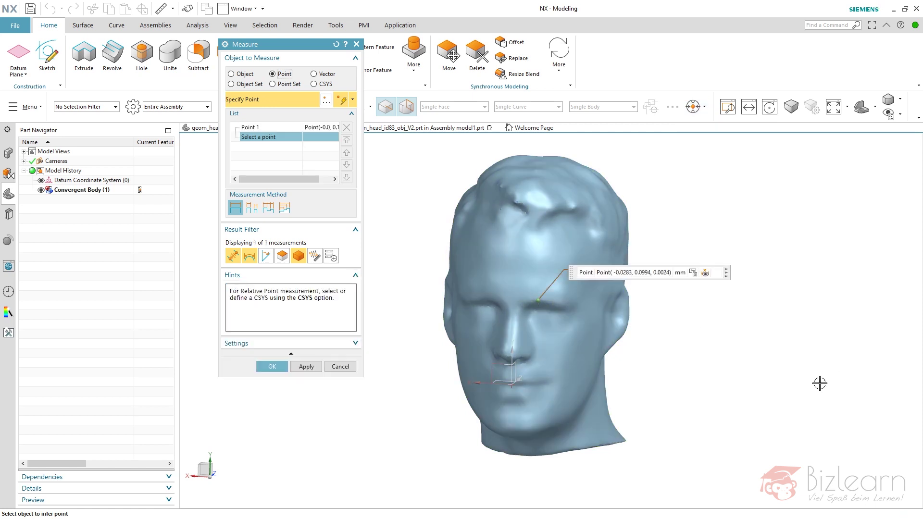
click(513, 430)
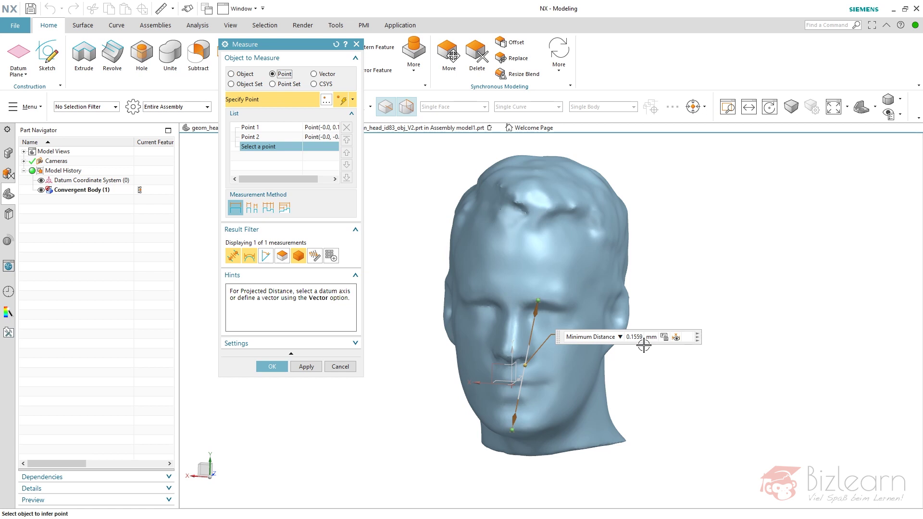
click(340, 366)
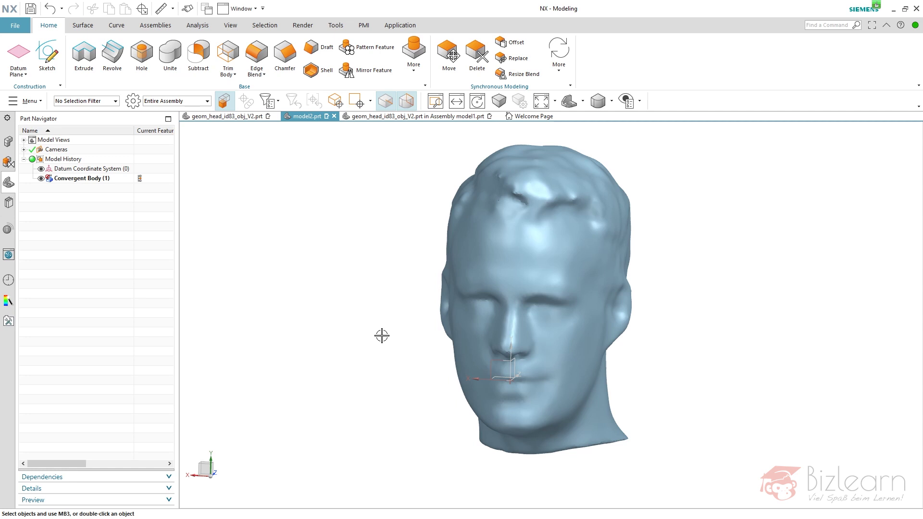
Start a uniform Scale Body and select the Convergent Body as the body to scale.
click(413, 56)
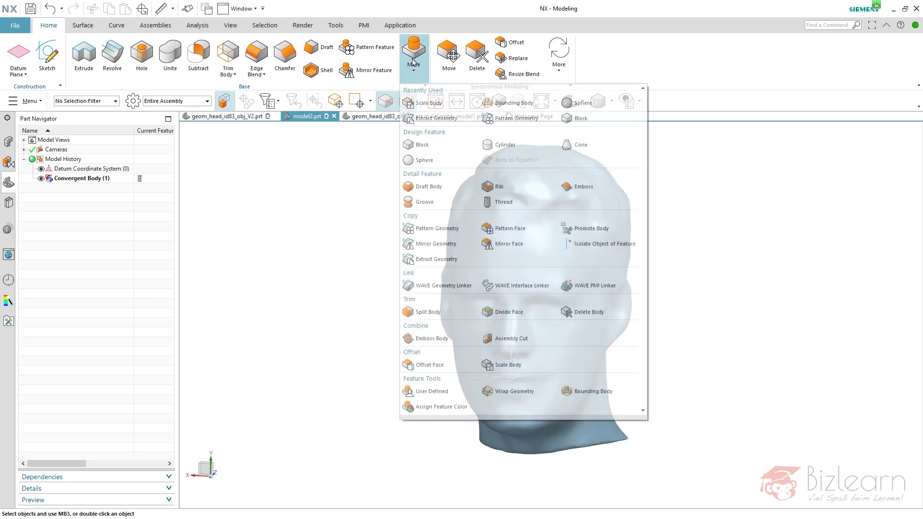
click(512, 365)
drag(311, 46, 304, 147)
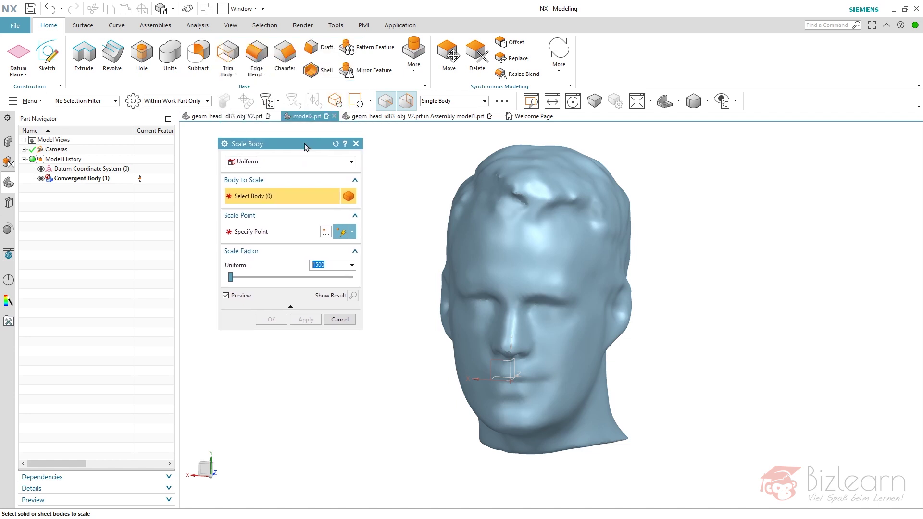
click(84, 179)
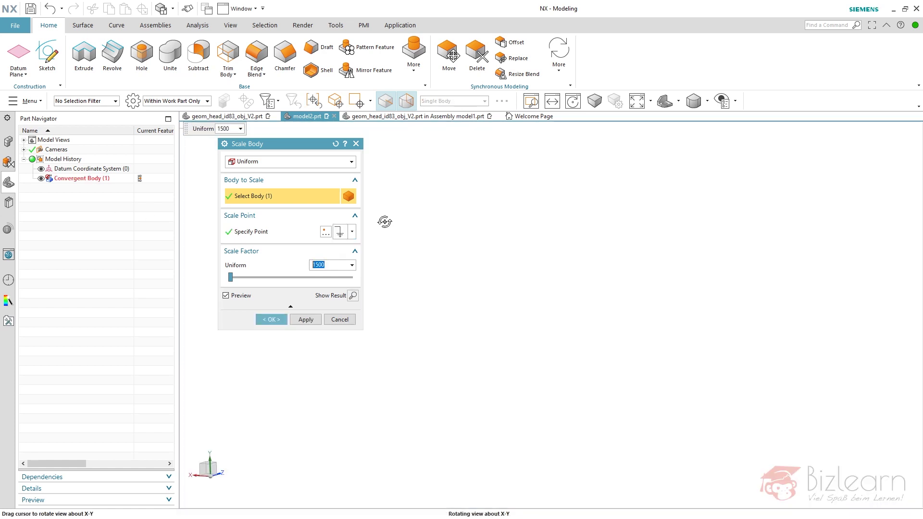
click(323, 236)
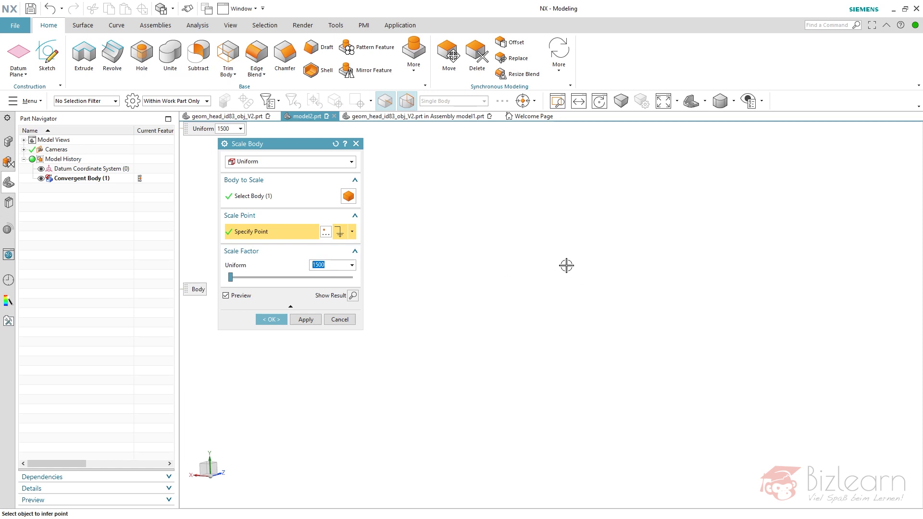
Set the scale factor to 1050 and apply the scaling to the head.
scroll(576, 284, down, 5)
scroll(569, 269, up, 5)
scroll(550, 317, up, 1)
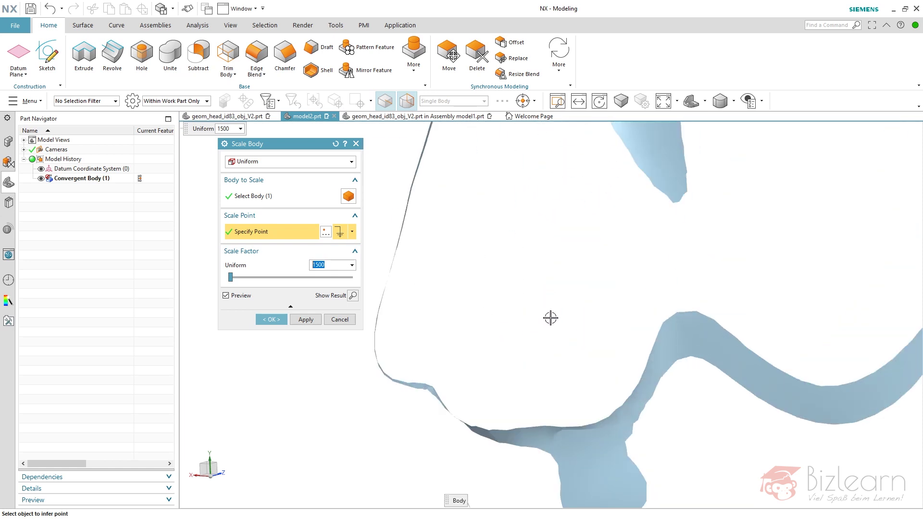
scroll(549, 346, down, 5)
right_click(789, 364)
click(774, 384)
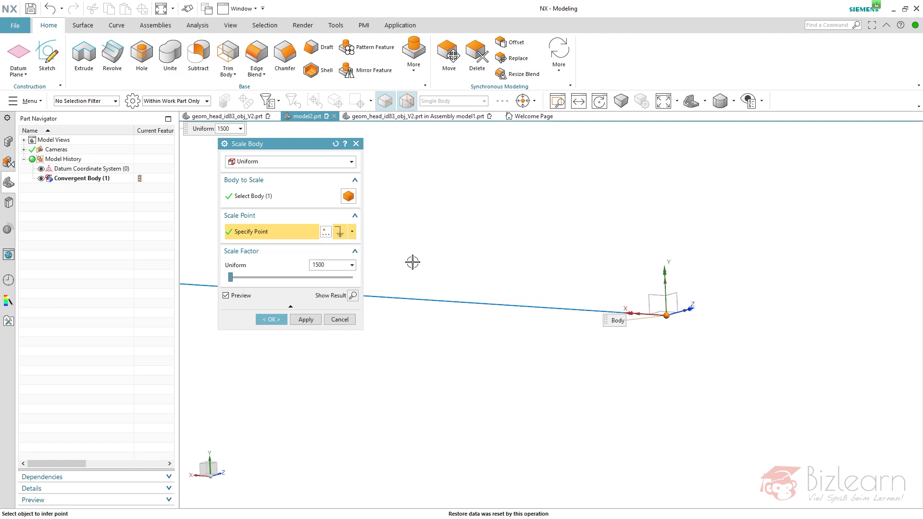
scroll(420, 264, down, 1)
click(319, 265)
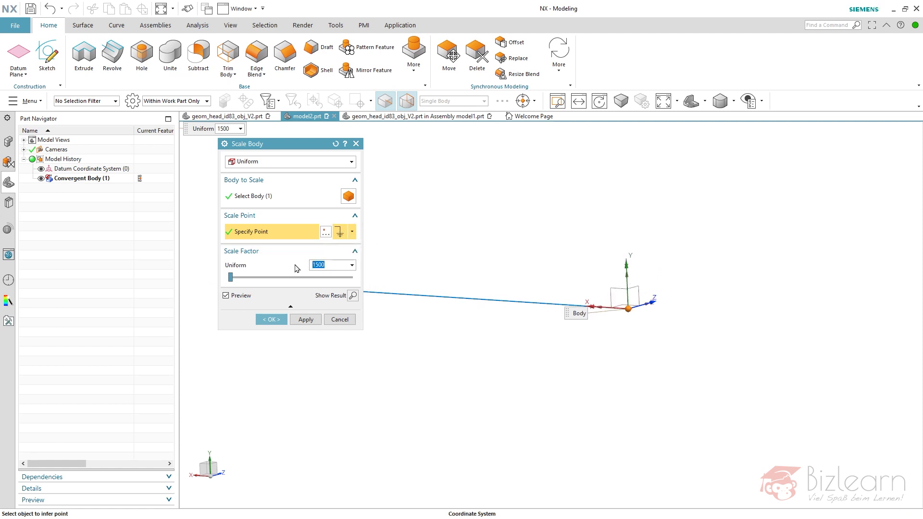
text(1050)
middle_click(534, 331)
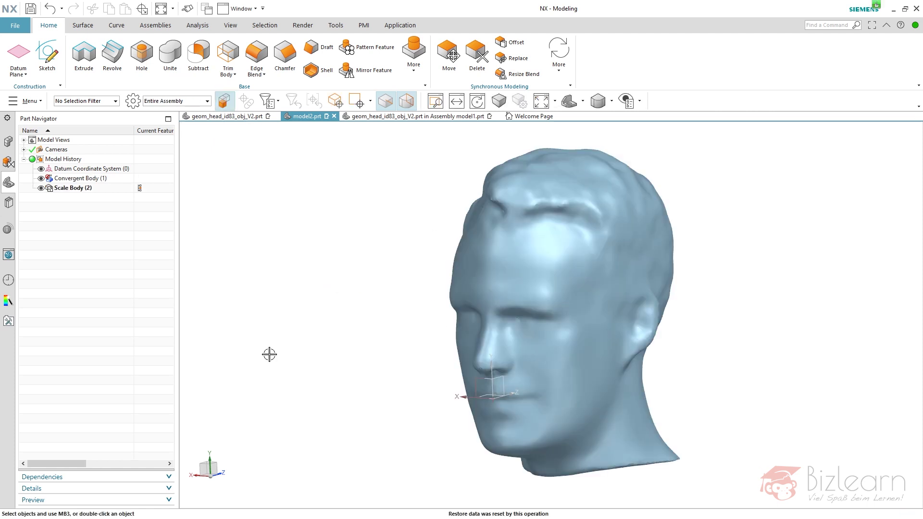
Measure the brow-to-chin point distance (165.2796 mm), close the measurement, and turn the head to a front view.
middle_drag(395, 313, 400, 313)
right_click(385, 243)
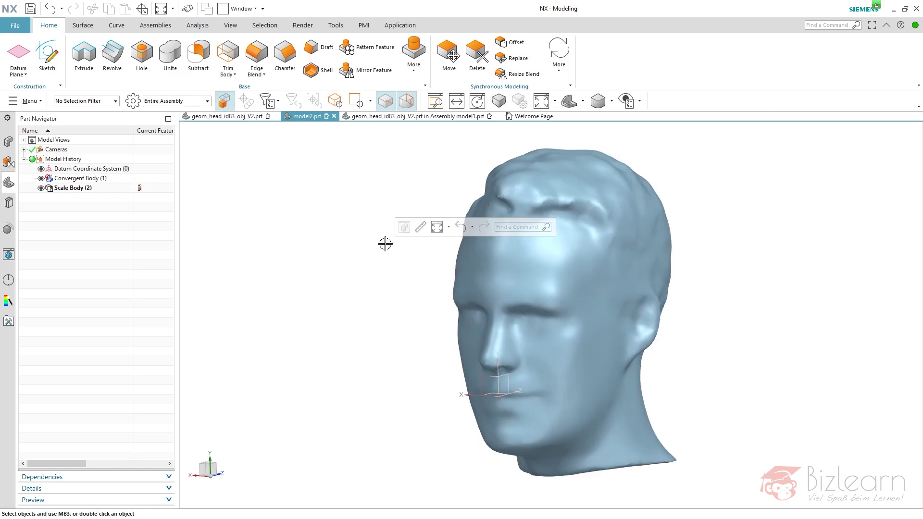
click(420, 227)
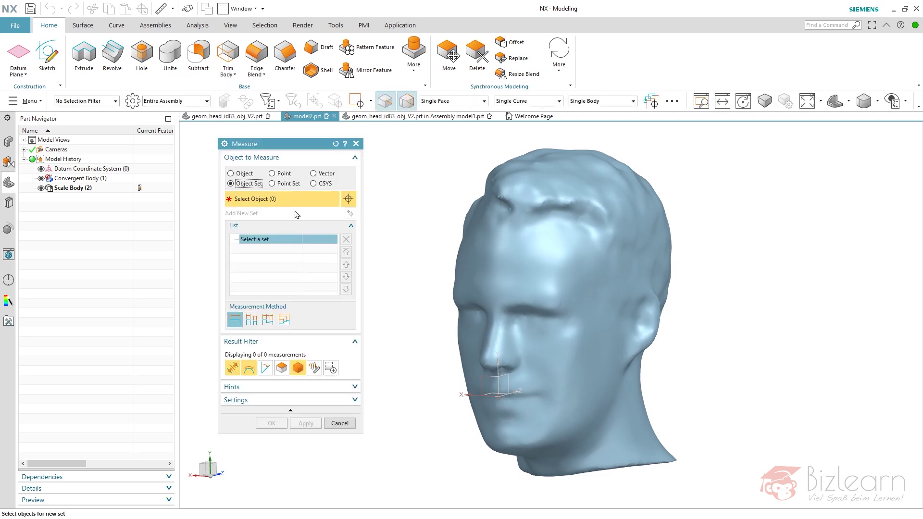
click(272, 173)
click(705, 107)
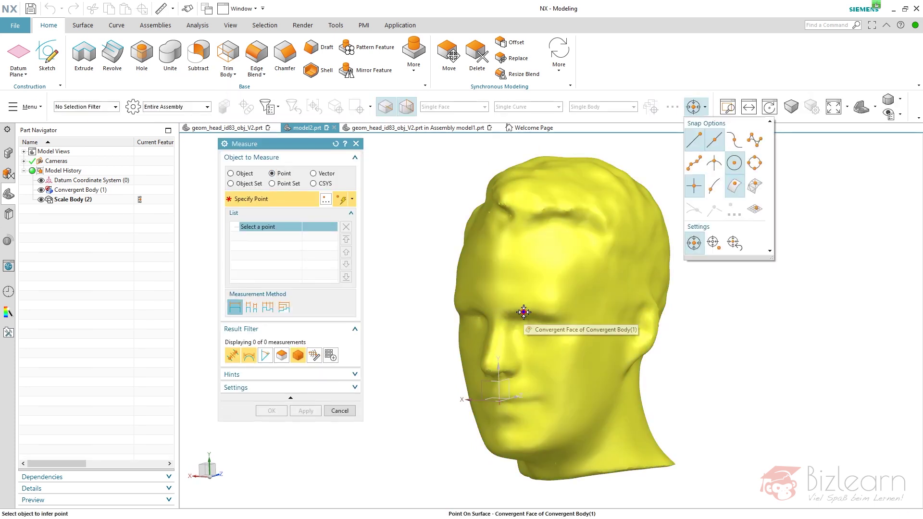
click(523, 312)
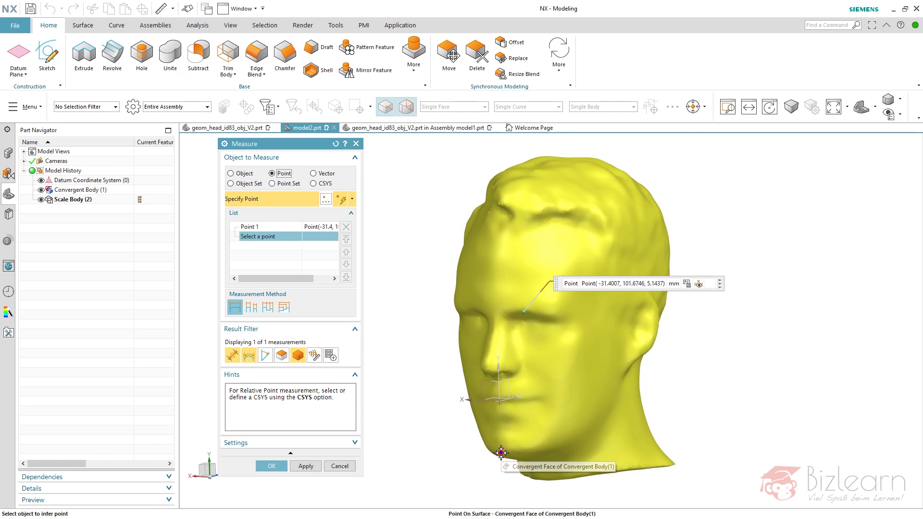
click(501, 452)
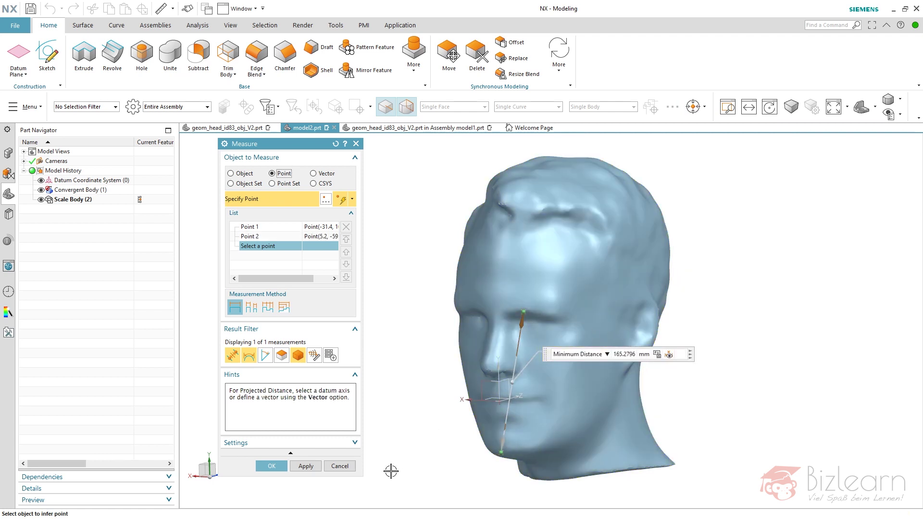
click(344, 467)
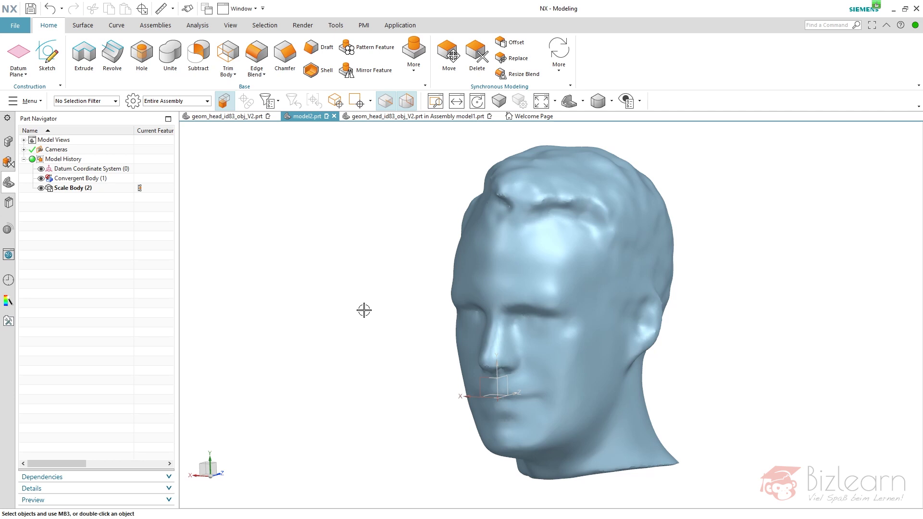
middle_drag(405, 270, 348, 226)
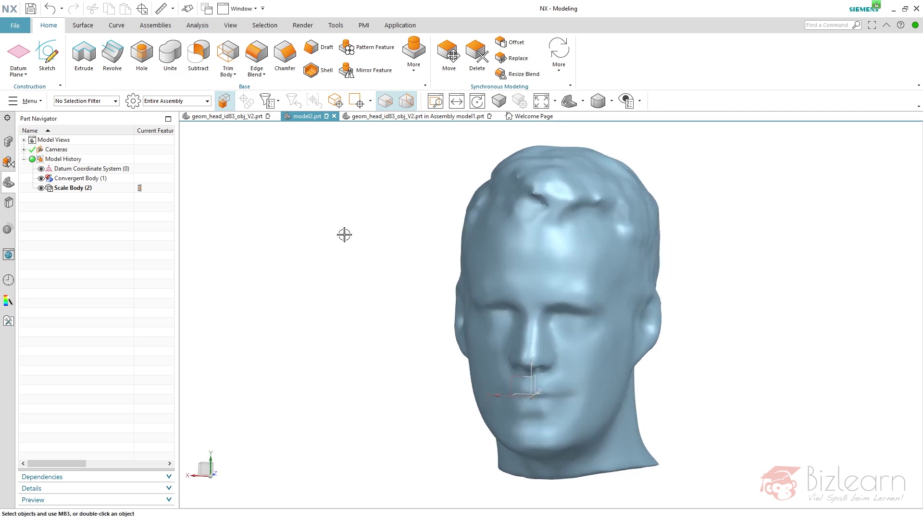
Extract an associative Body copy of the Convergent Body, creating the Extracted Body feature.
click(423, 57)
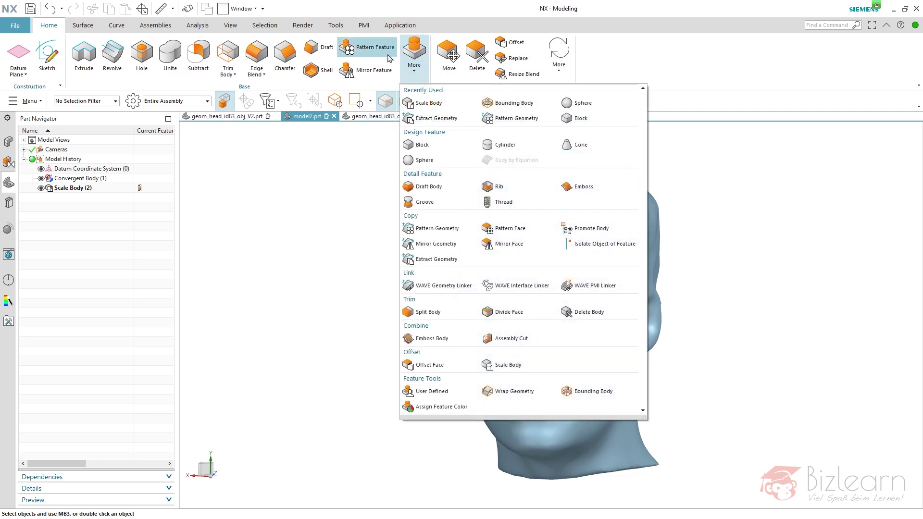
click(433, 258)
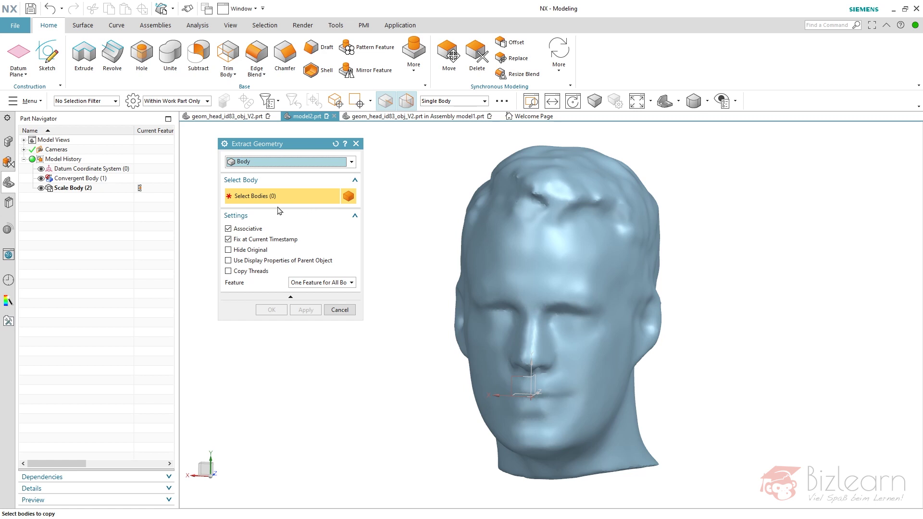
click(103, 179)
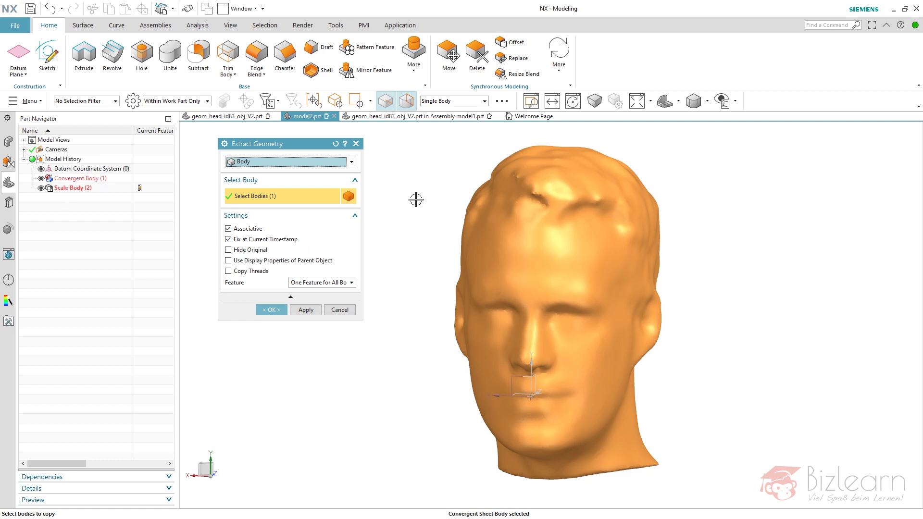
middle_click(194, 188)
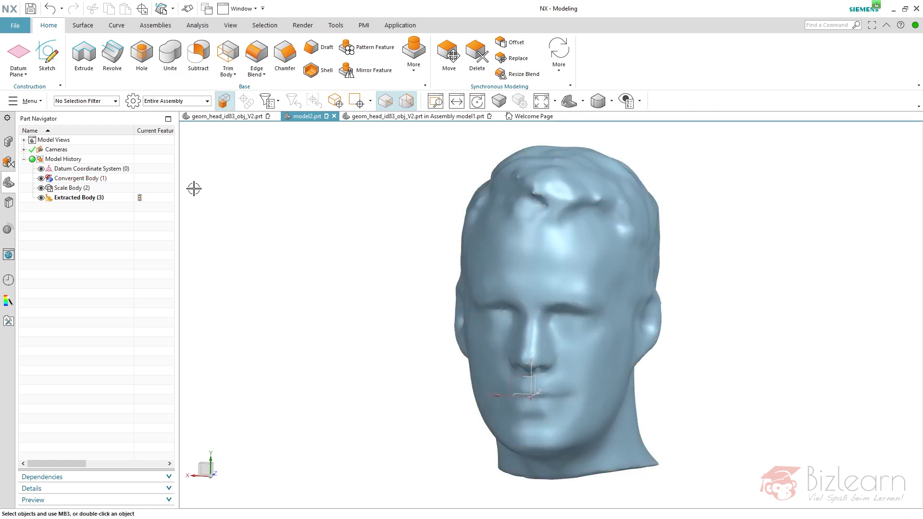
click(93, 198)
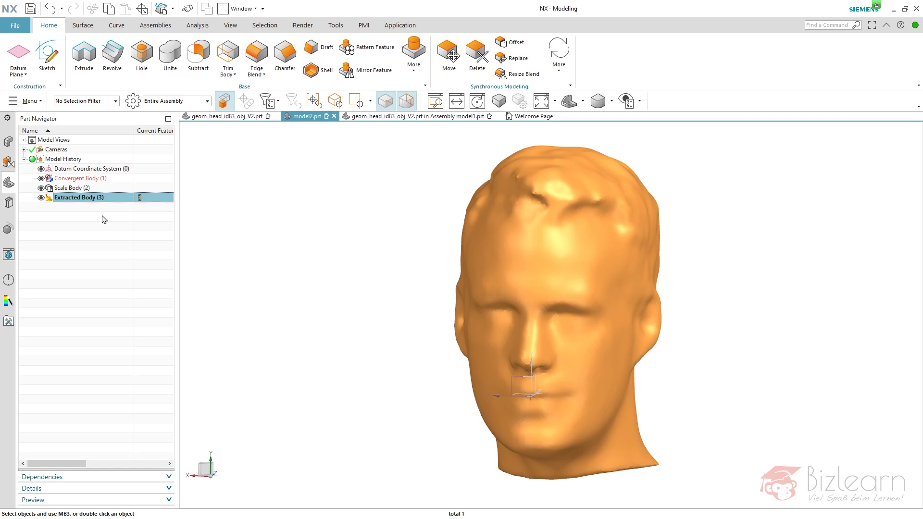
Hide the Convergent Body and Scale Body so only the Extracted Body head shows.
click(41, 179)
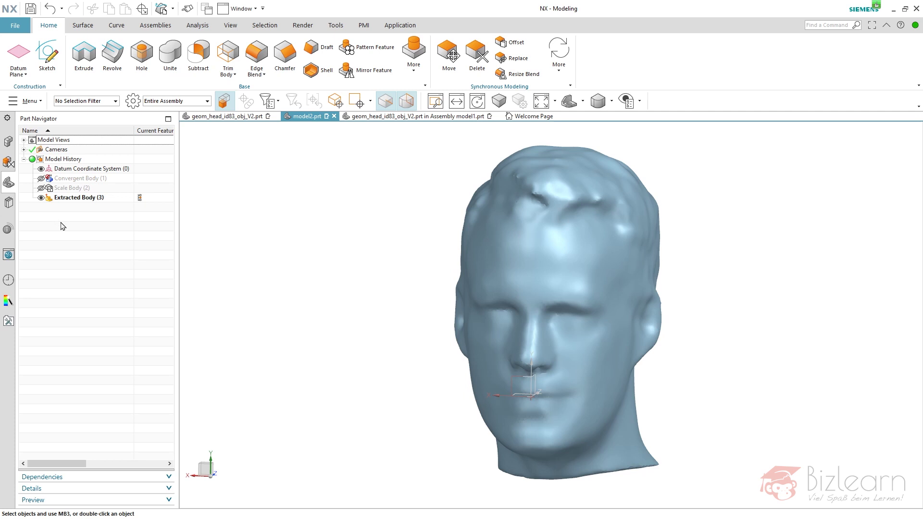